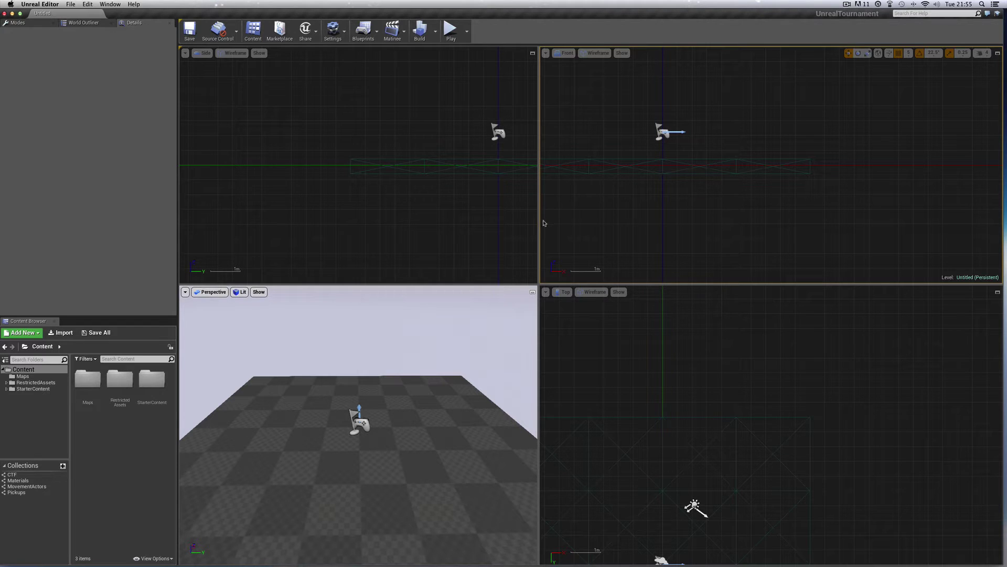
Step: Examine the template floor, player start and light in the top, side and front wireframe views
{"action": "scroll", "coordinate": [506, 217], "scroll_direction": "left", "scroll_amount": 2}
{"action": "scroll", "coordinate": [506, 216], "scroll_direction": "right", "scroll_amount": 5}
{"action": "right_click_drag", "start_coordinate": [506, 216], "coordinate": [505, 216]}
{"action": "right_click_drag", "start_coordinate": [754, 326], "coordinate": [823, 336]}
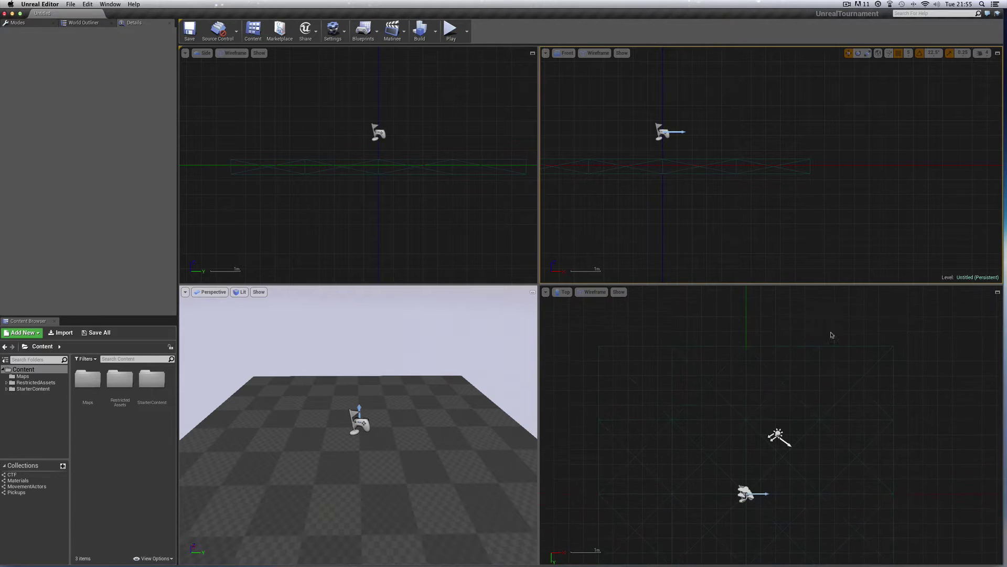
{"action": "scroll", "coordinate": [911, 336], "scroll_direction": "down", "scroll_amount": 3}
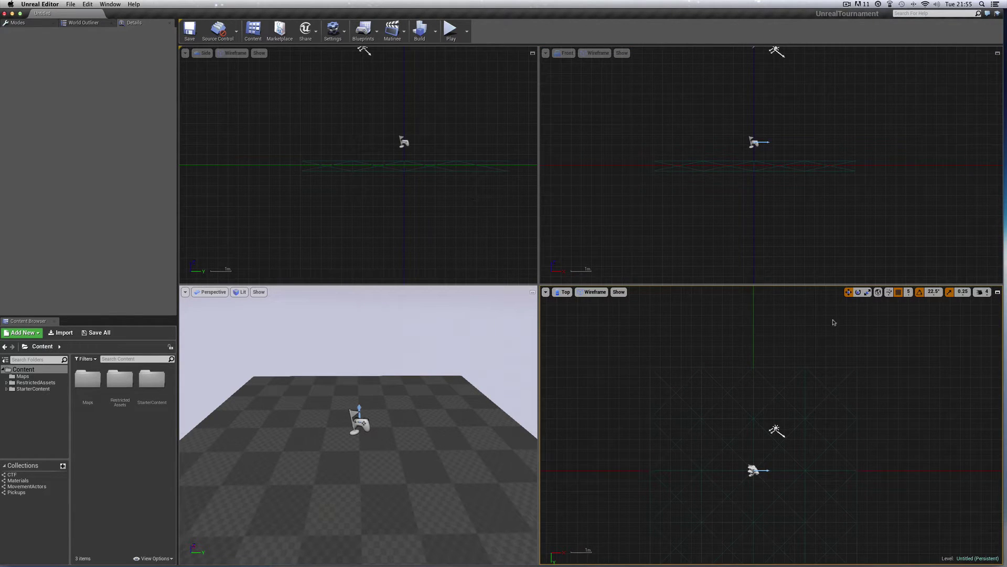
{"action": "scroll", "coordinate": [775, 425], "scroll_direction": "down", "scroll_amount": 2}
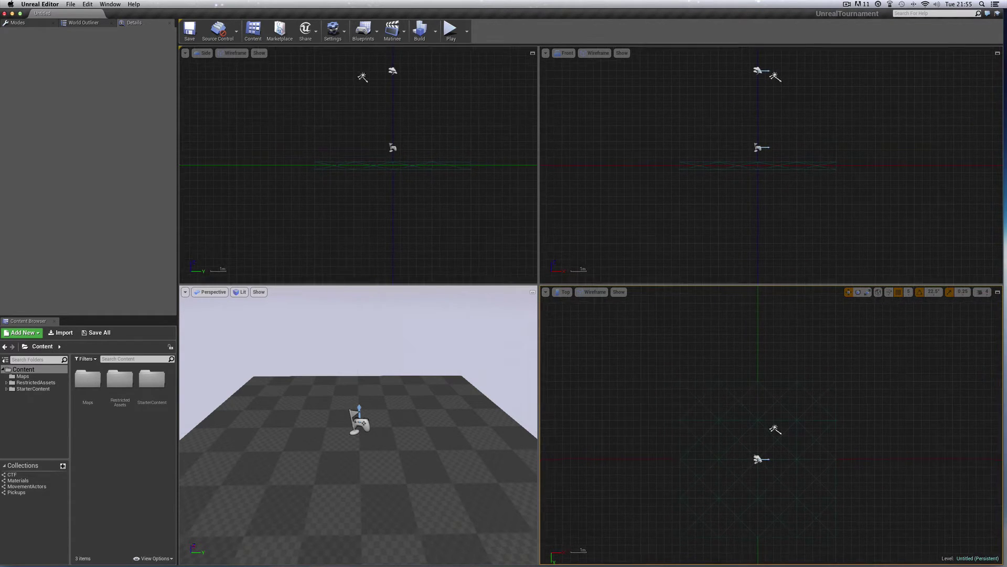
{"action": "scroll", "coordinate": [870, 332], "scroll_direction": "down", "scroll_amount": 3}
{"action": "scroll", "coordinate": [795, 373], "scroll_direction": "left", "scroll_amount": 3}
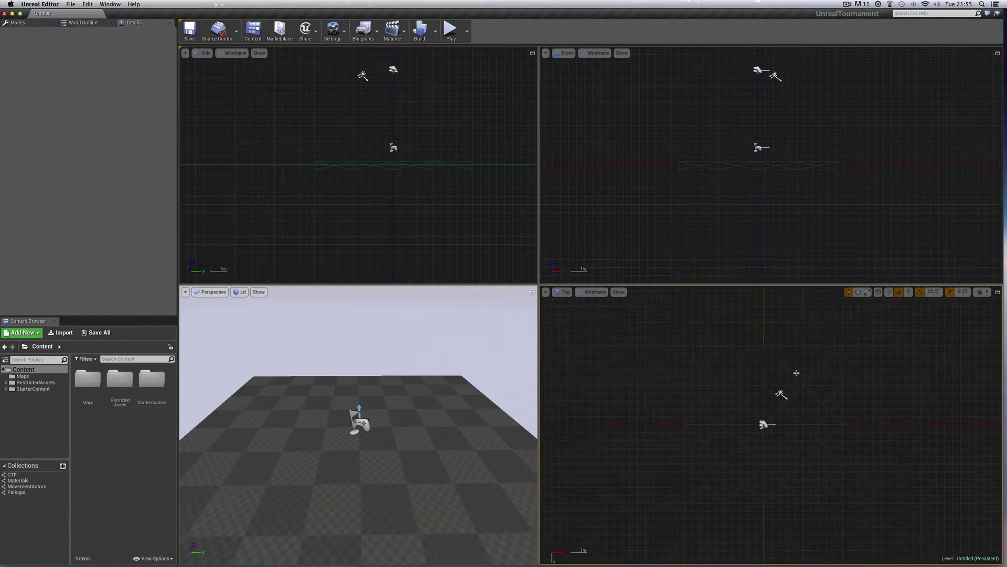
{"action": "scroll", "coordinate": [796, 373], "scroll_direction": "right", "scroll_amount": 5}
{"action": "scroll", "coordinate": [795, 373], "scroll_direction": "down", "scroll_amount": 1}
{"action": "scroll", "coordinate": [795, 373], "scroll_direction": "up", "scroll_amount": 5}
{"action": "scroll", "coordinate": [796, 373], "scroll_direction": "left", "scroll_amount": 3}
{"action": "mouse_move", "coordinate": [796, 374]}
{"action": "right_mouse_down"}
{"action": "mouse_move", "coordinate": [795, 308]}
{"action": "mouse_move", "coordinate": [717, 308]}
{"action": "mouse_move", "coordinate": [796, 299]}
{"action": "mouse_move", "coordinate": [796, 364]}
{"action": "mouse_move", "coordinate": [842, 394]}
{"action": "mouse_move", "coordinate": [802, 374]}
{"action": "mouse_move", "coordinate": [828, 374]}
{"action": "mouse_move", "coordinate": [830, 364]}
{"action": "mouse_move", "coordinate": [790, 375]}
{"action": "right_mouse_up"}
{"action": "left_click", "coordinate": [48, 4]}
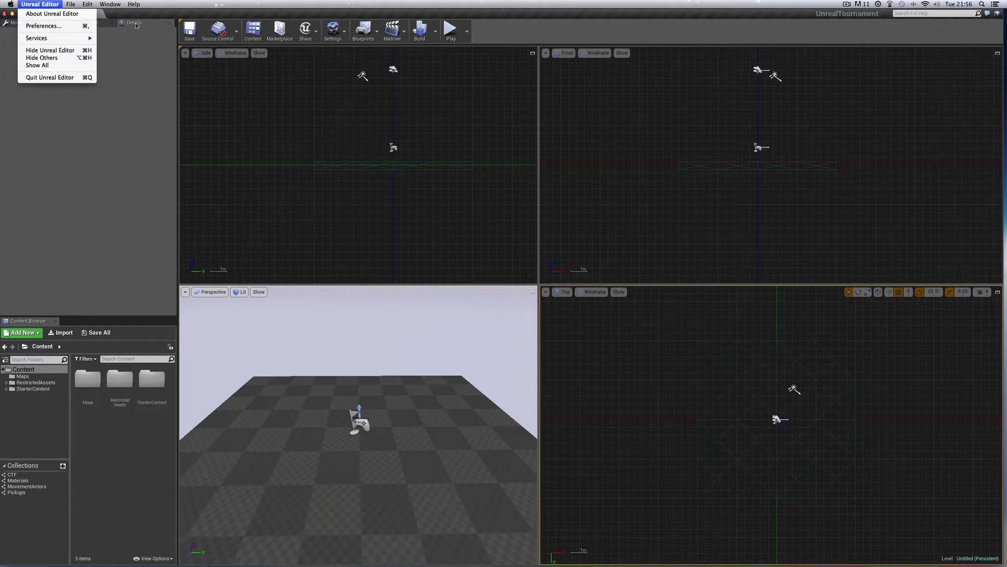
{"action": "left_click", "coordinate": [161, 17]}
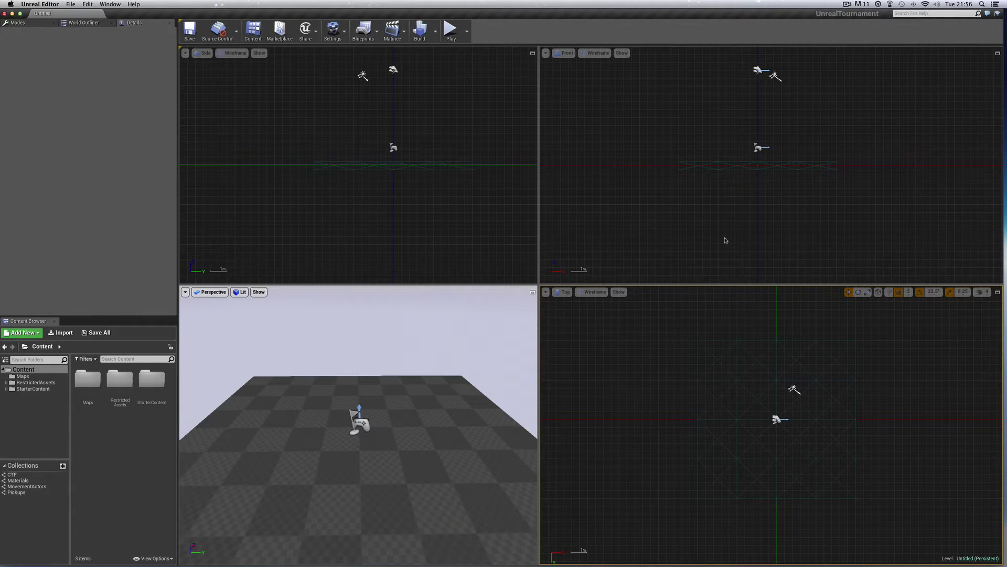
Step: Select the template floor mesh and delete it from the level
{"action": "scroll", "coordinate": [379, 383], "scroll_direction": "right", "scroll_amount": 3}
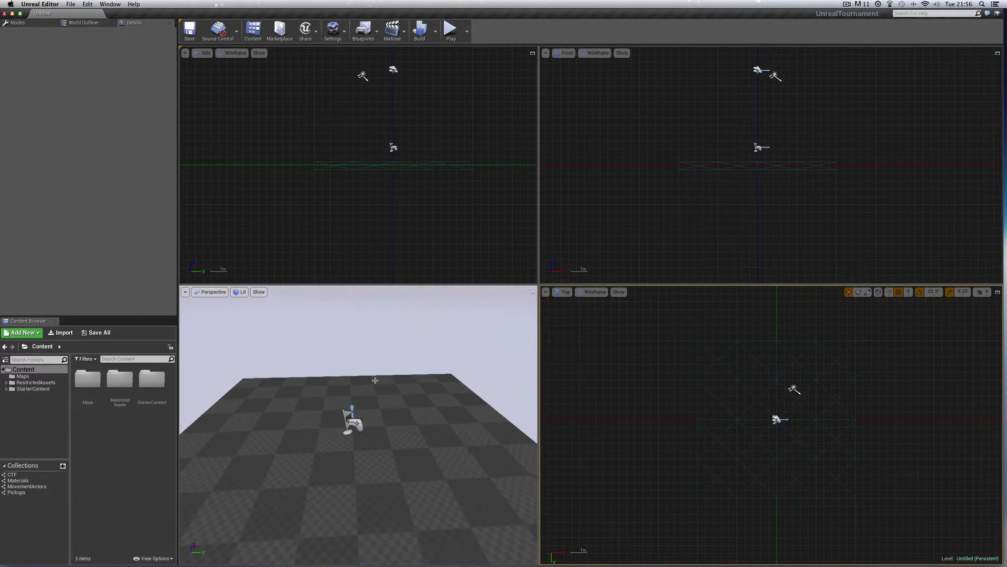
{"action": "middle_click_drag", "start_coordinate": [389, 372], "coordinate": [389, 343]}
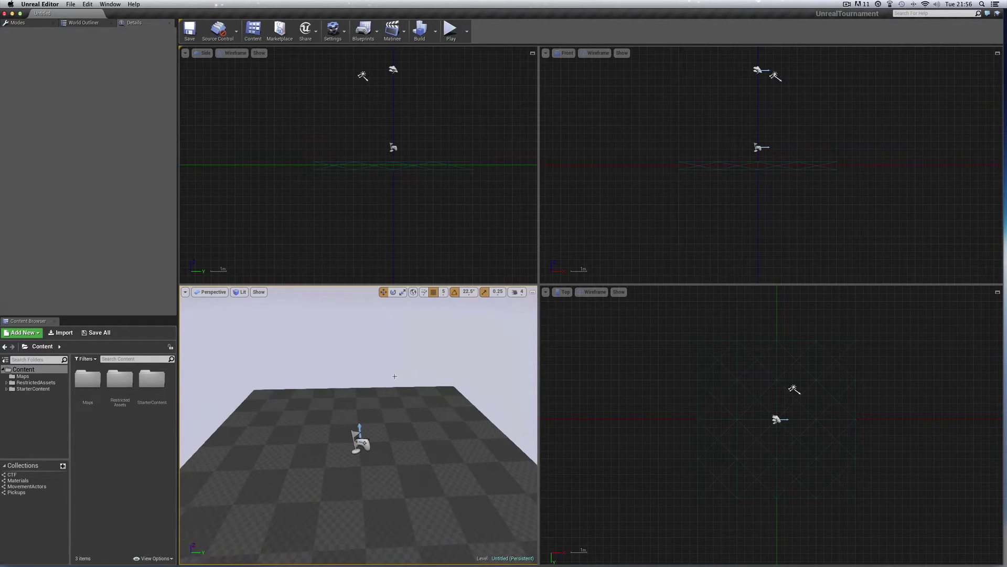
{"action": "mouse_move", "coordinate": [395, 376]}
{"action": "right_mouse_down"}
{"action": "mouse_move", "coordinate": [400, 356]}
{"action": "mouse_move", "coordinate": [397, 365]}
{"action": "right_mouse_up"}
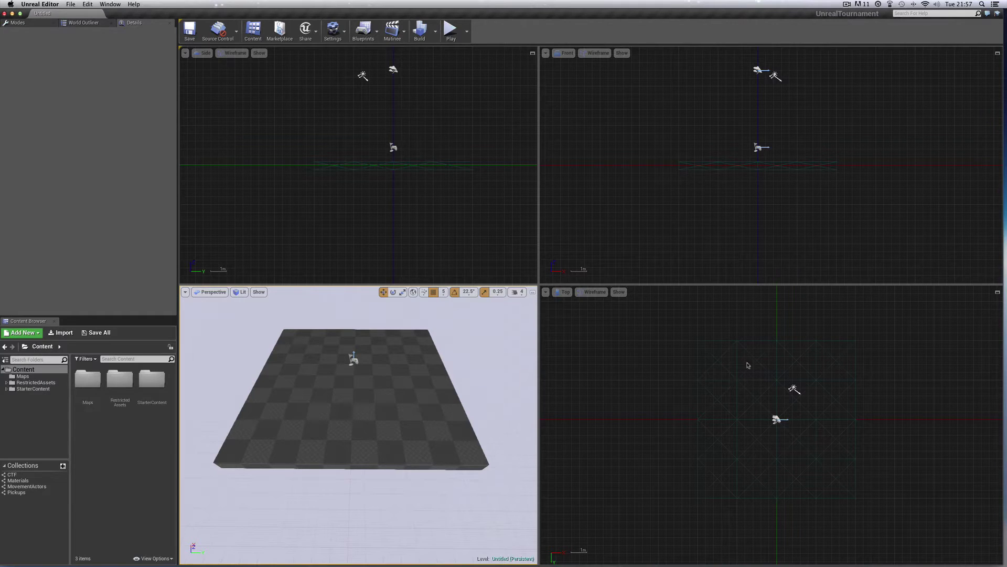
{"action": "left_click", "coordinate": [817, 344]}
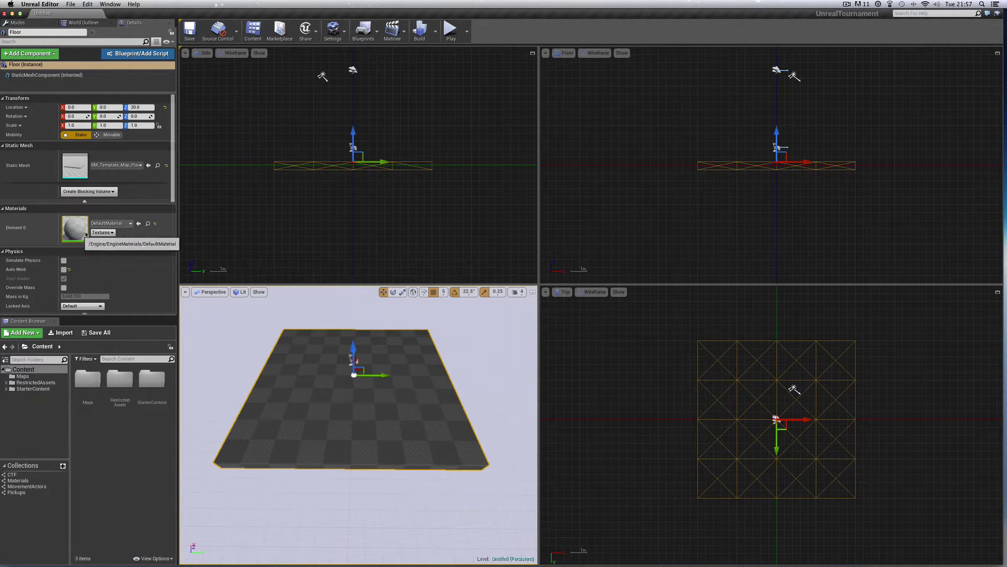
{"action": "left_click", "coordinate": [17, 148]}
{"action": "left_click", "coordinate": [4, 147]}
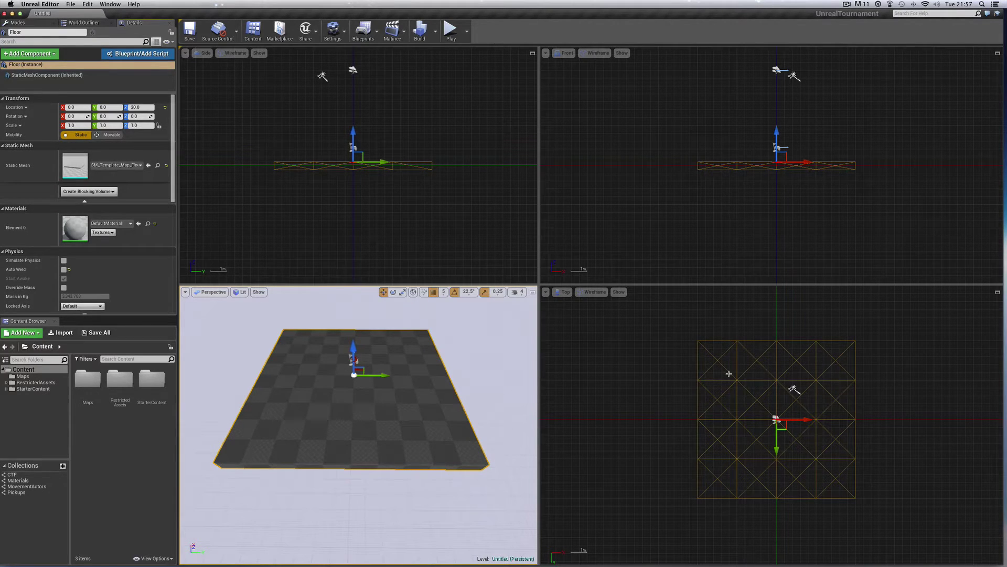
{"action": "key", "text": "Delete"}
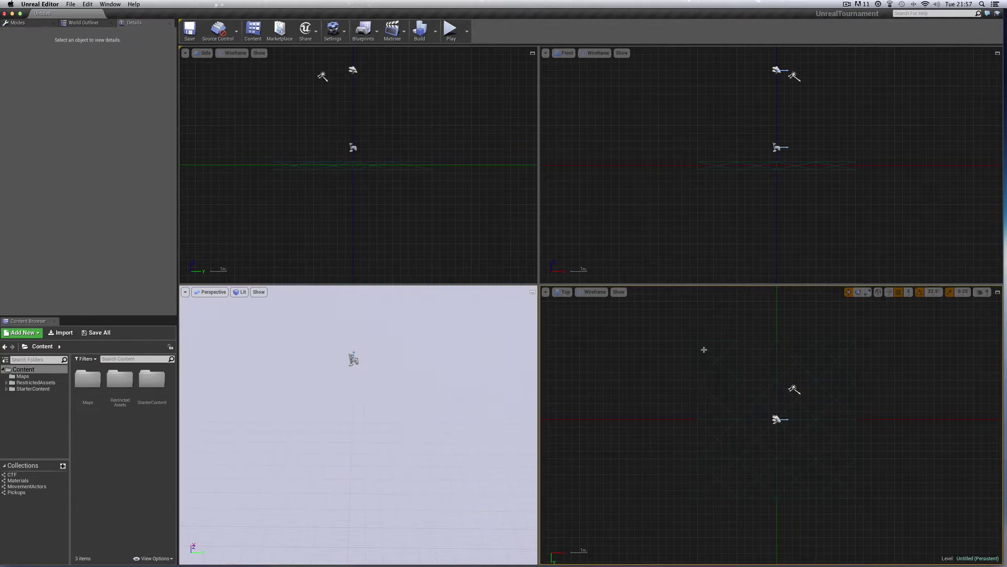
{"action": "key", "text": "super+z"}
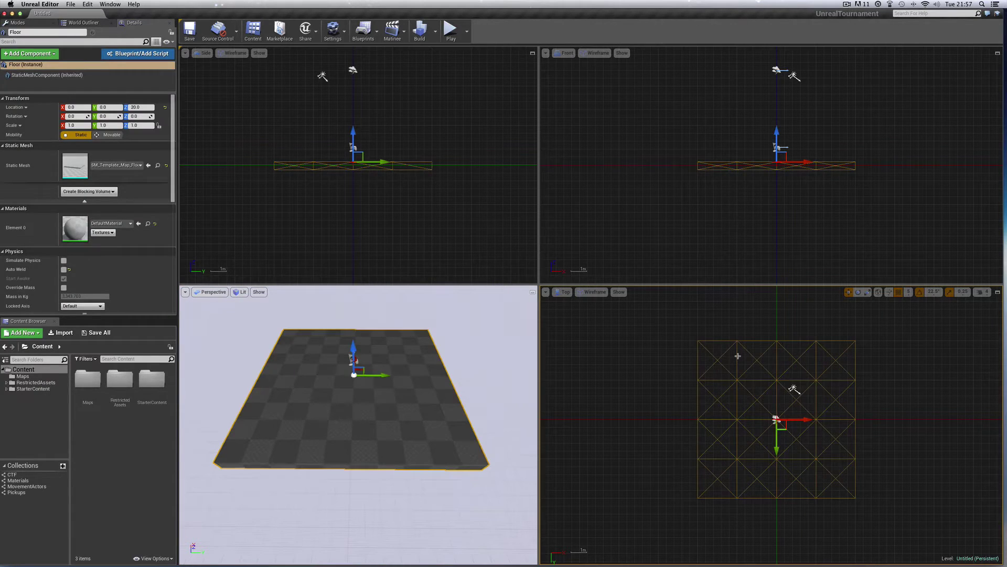
{"action": "key", "text": "Delete"}
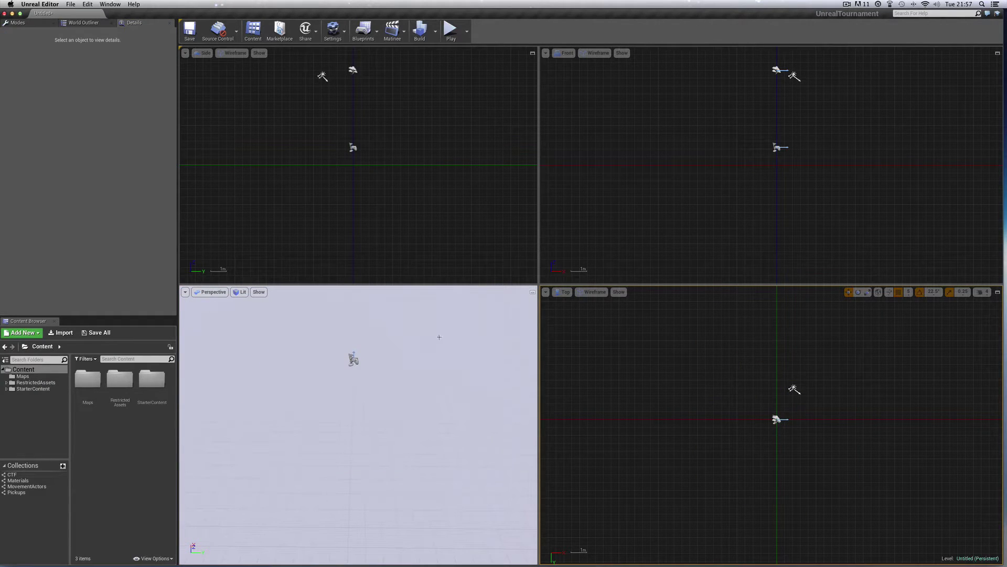
Step: Show the BSP brush shapes for placement and set the position grid snap size to 50
{"action": "left_click", "coordinate": [18, 23]}
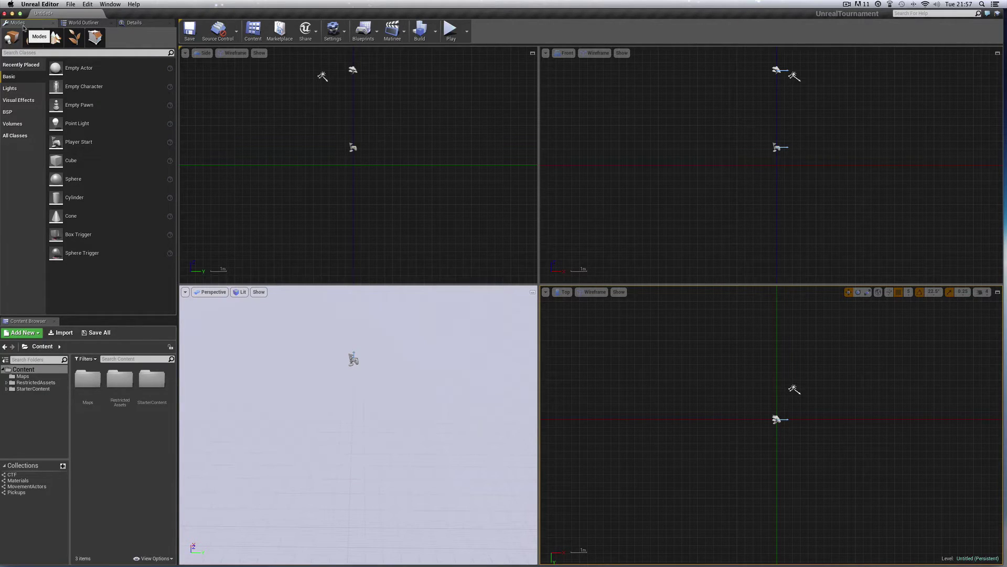
{"action": "left_click", "coordinate": [7, 112]}
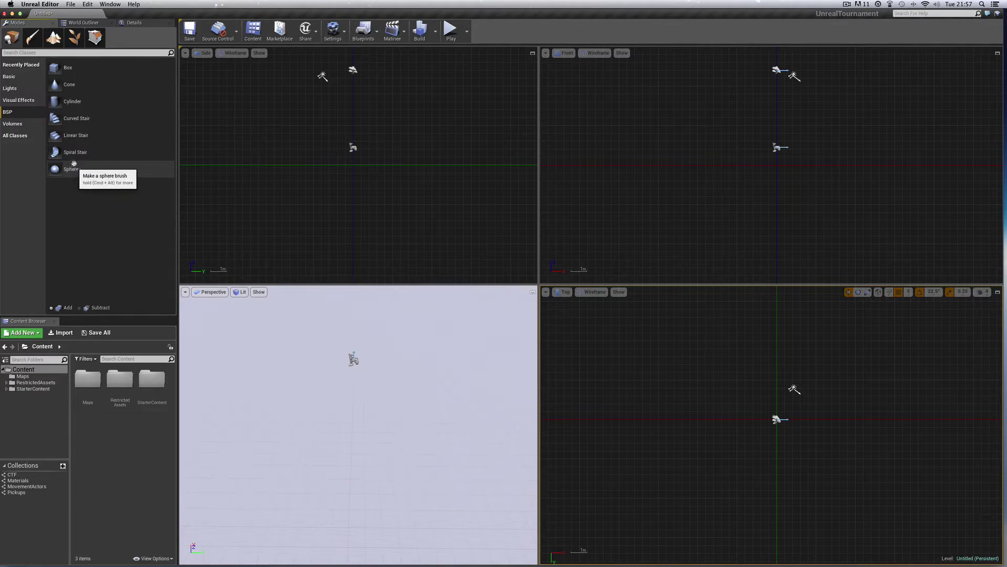
{"action": "left_click", "coordinate": [55, 67]}
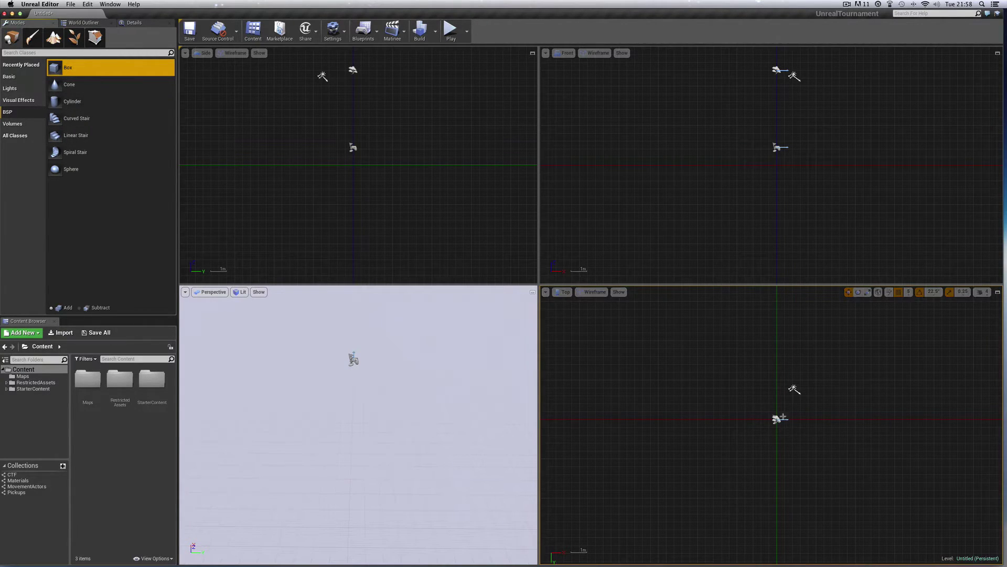
{"action": "left_click", "coordinate": [909, 292]}
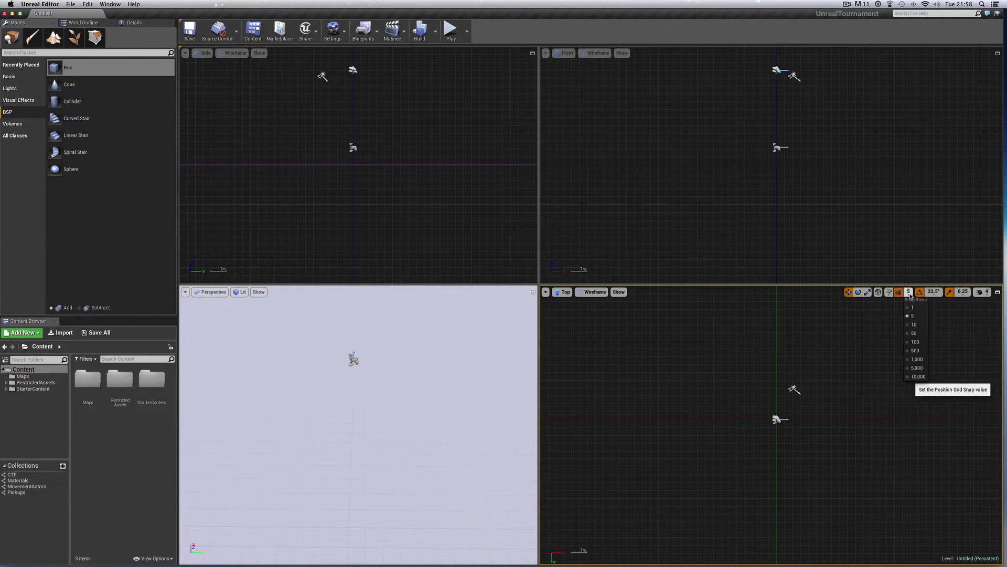
{"action": "left_click", "coordinate": [915, 333]}
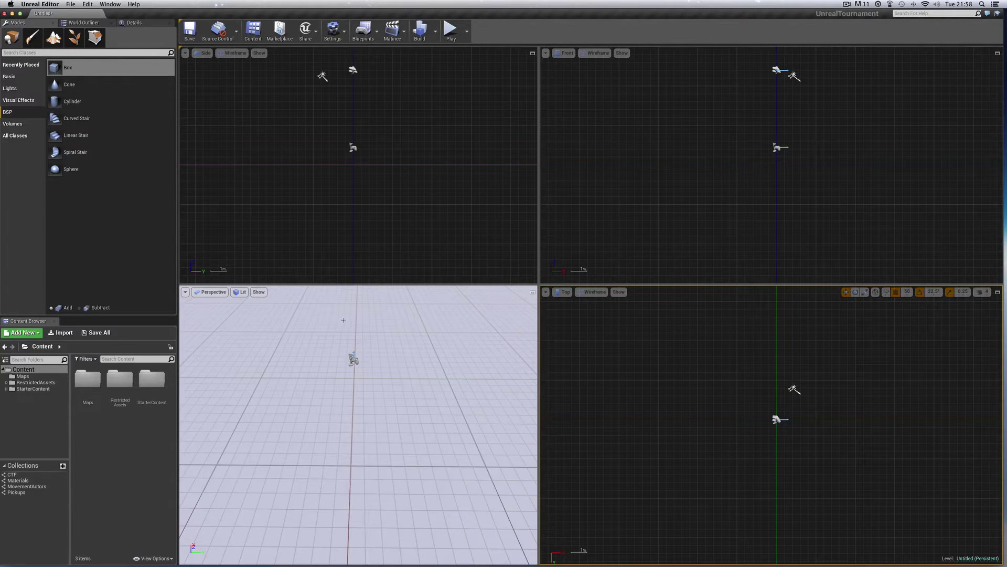
Step: Place an additive BSP box brush around the player start, at location X 0, Y 0, Z 100
{"action": "left_click_drag", "start_coordinate": [57, 70], "coordinate": [518, 297]}
{"action": "left_click", "coordinate": [738, 403]}
{"action": "left_click_drag", "start_coordinate": [777, 419], "coordinate": [779, 420]}
{"action": "right_click_drag", "start_coordinate": [853, 411], "coordinate": [853, 408]}
{"action": "scroll", "coordinate": [795, 383], "scroll_direction": "up", "scroll_amount": 2}
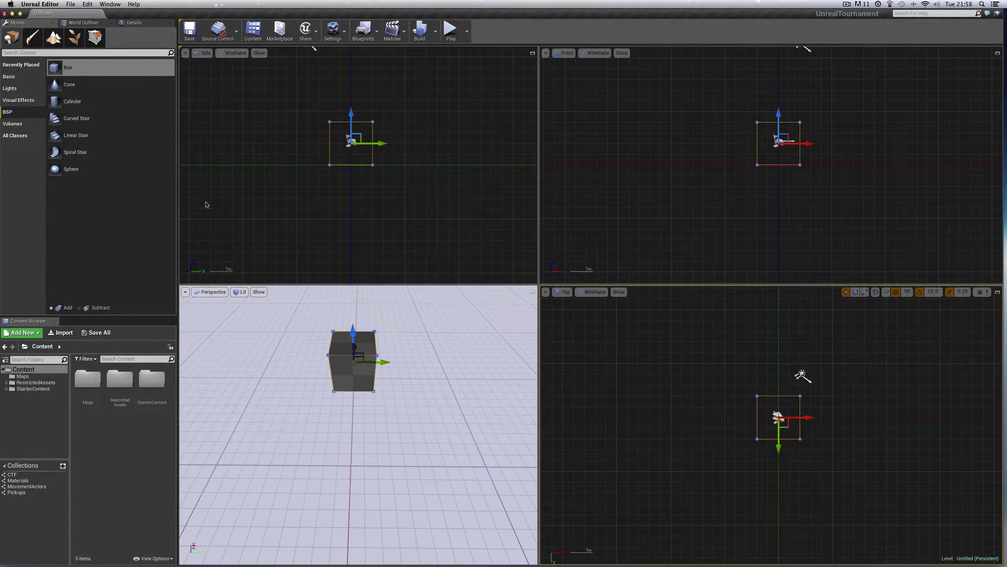
{"action": "left_click", "coordinate": [745, 402]}
{"action": "left_click", "coordinate": [766, 395]}
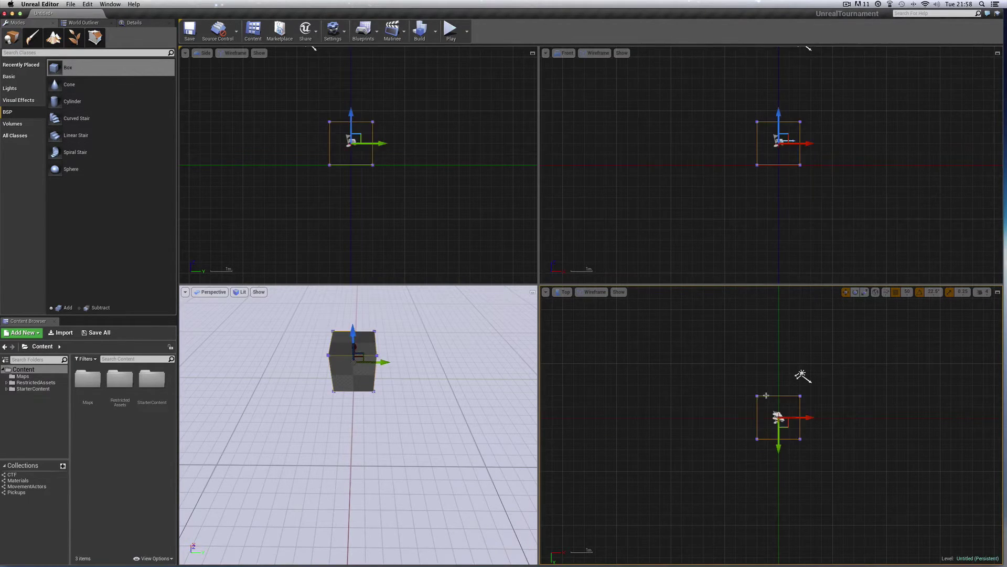
Step: Set the box brush's X and Y dimensions to 2000 each
{"action": "left_click", "coordinate": [139, 24]}
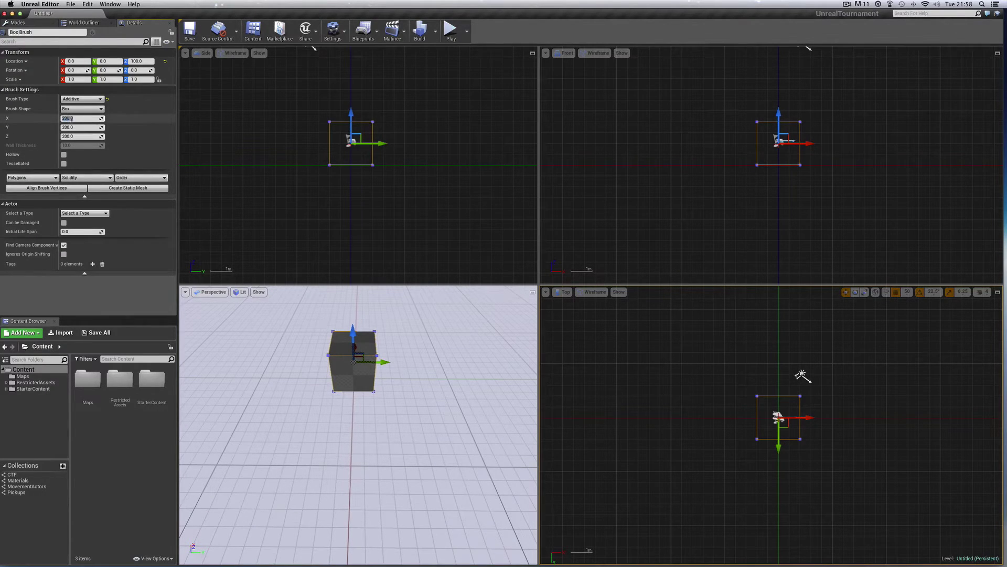
{"action": "type", "text": "2000"}
{"action": "key", "text": "Return"}
{"action": "left_click", "coordinate": [68, 128]}
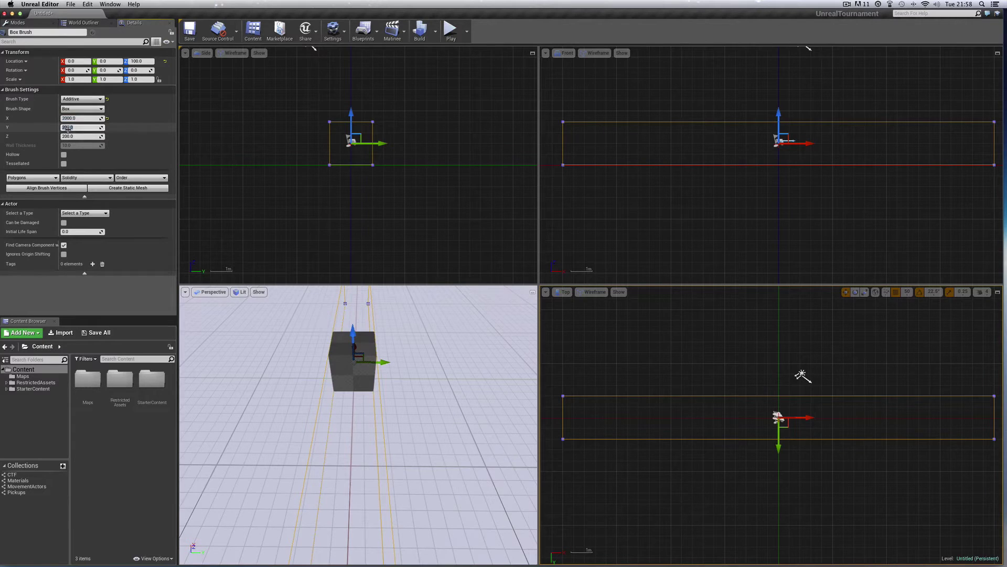
{"action": "type", "text": "2000"}
{"action": "key", "text": "Return"}
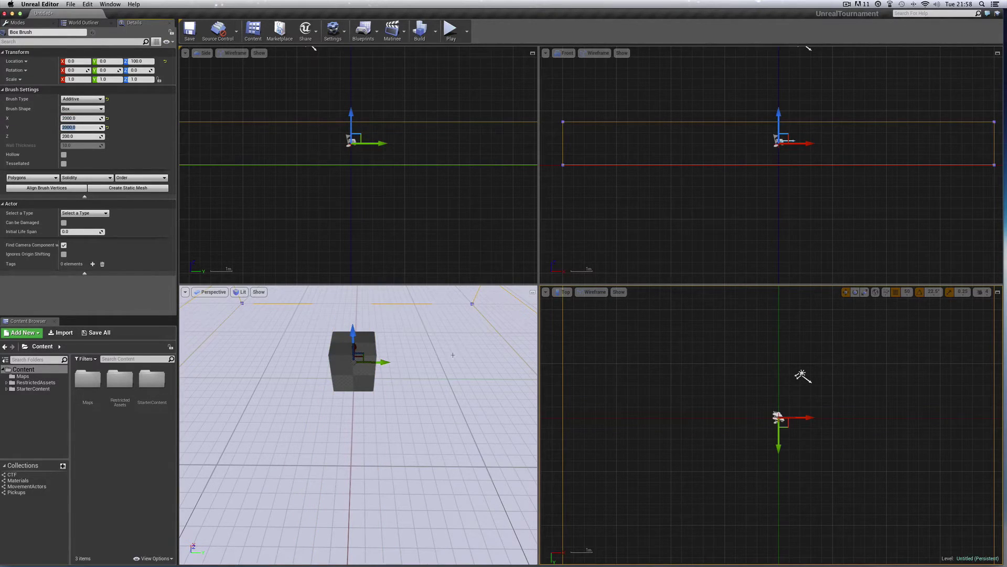
Step: Set the box brush's Z dimension to 800
{"action": "right_click_drag", "start_coordinate": [435, 355], "coordinate": [435, 358]}
{"action": "key", "text": "s"}
{"action": "mouse_move", "coordinate": [358, 425]}
{"action": "right_mouse_down"}
{"action": "mouse_move", "coordinate": [357, 412]}
{"action": "mouse_move", "coordinate": [359, 428]}
{"action": "right_mouse_up"}
{"action": "key", "text": "Down"}
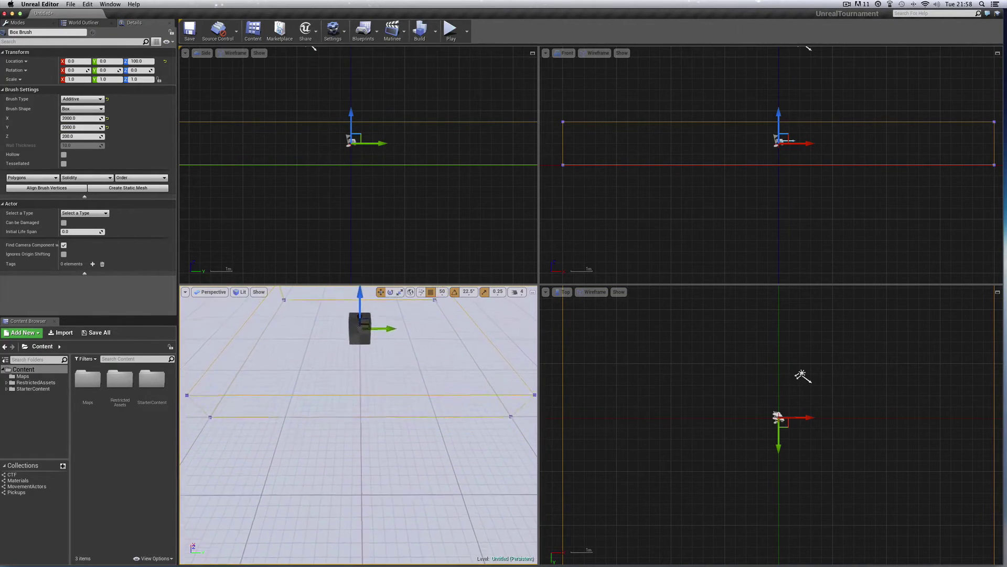
{"action": "key", "text": "Down"}
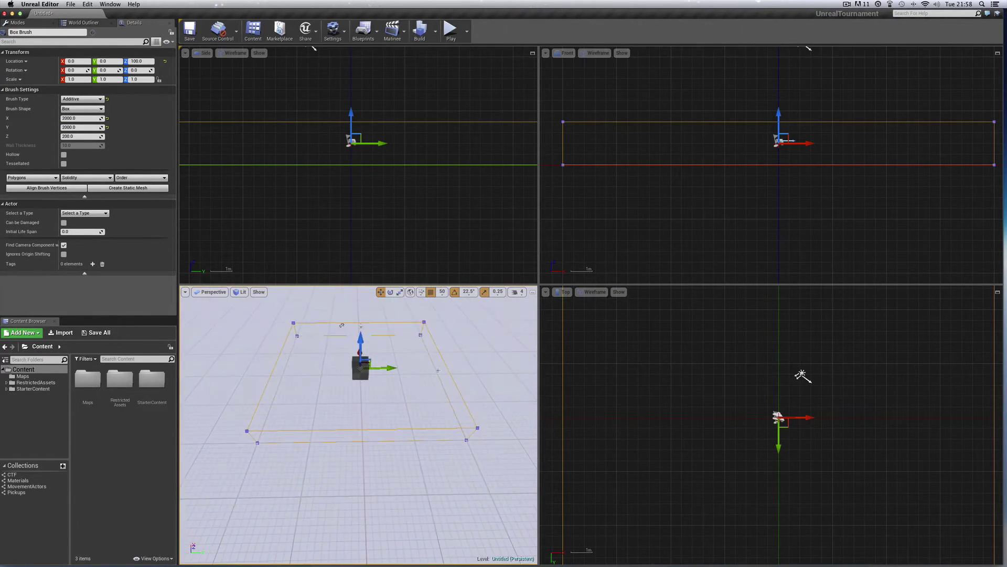
{"action": "key", "text": "Down"}
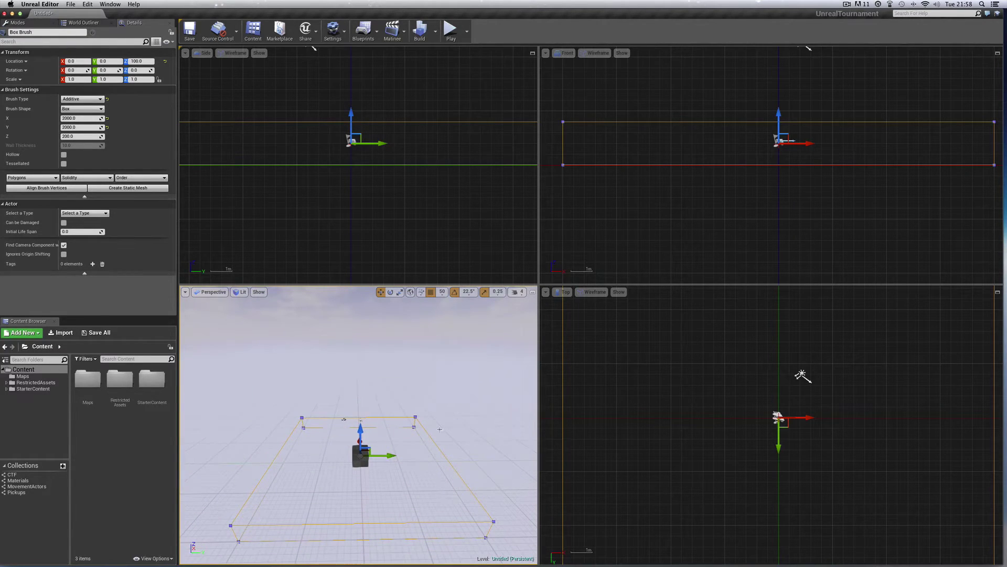
{"action": "key", "text": "Down"}
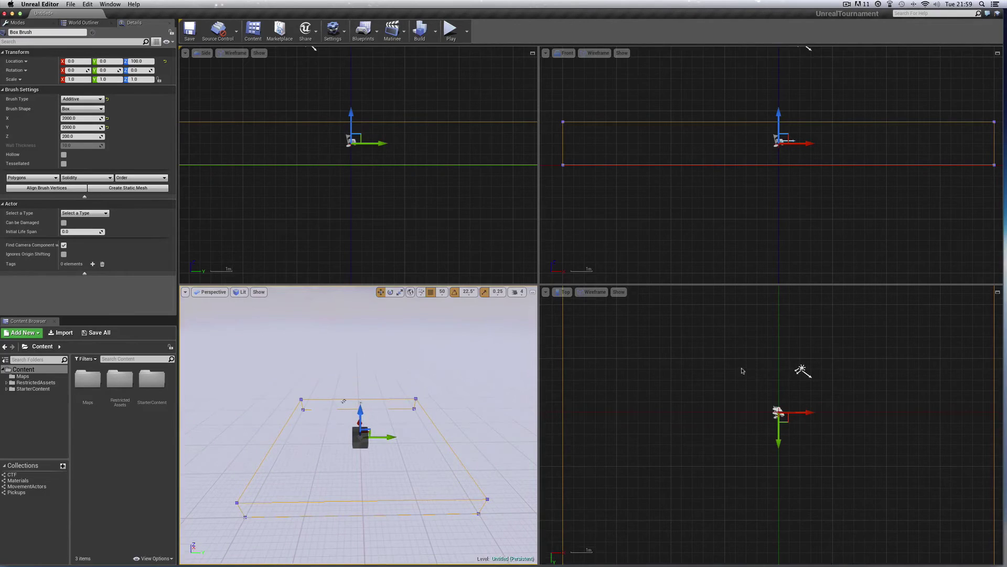
{"action": "scroll", "coordinate": [798, 380], "scroll_direction": "down", "scroll_amount": 2}
{"action": "scroll", "coordinate": [692, 369], "scroll_direction": "down", "scroll_amount": 4}
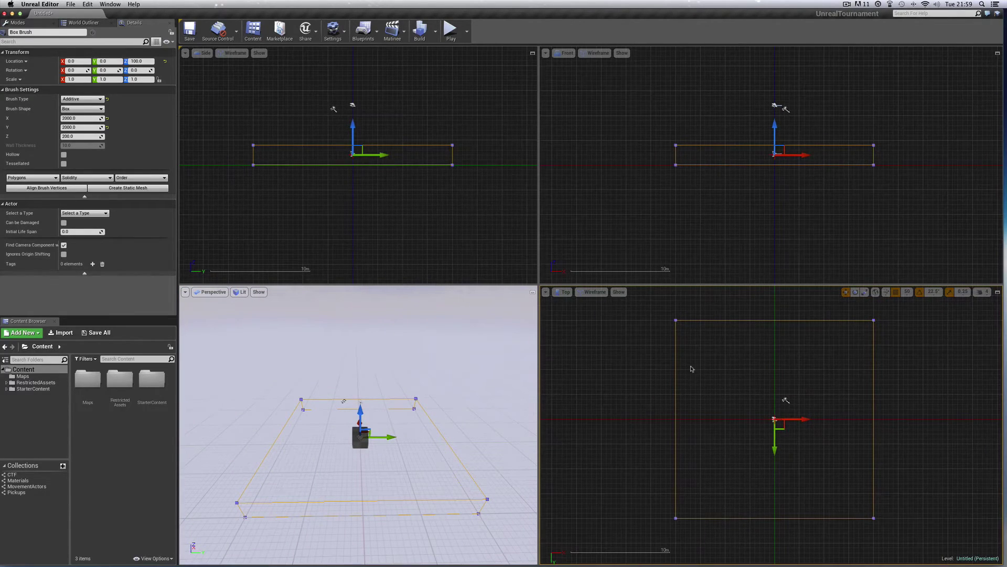
{"action": "left_click", "coordinate": [79, 136]}
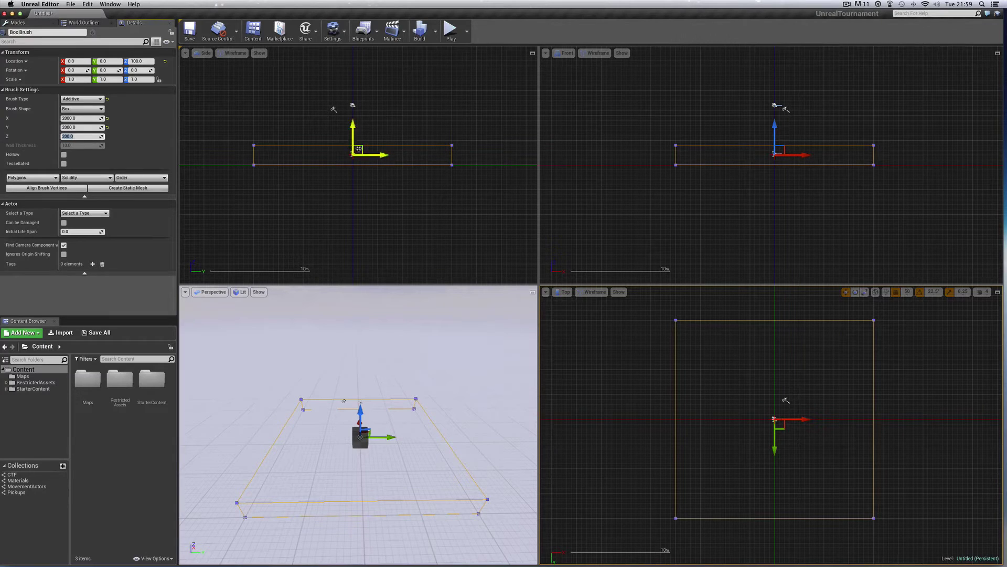
{"action": "type", "text": "8"}
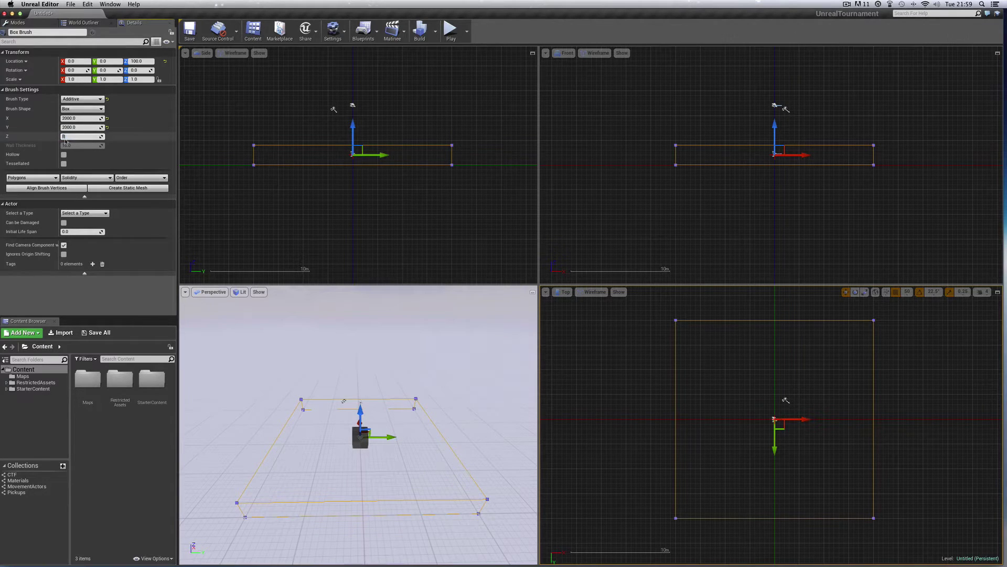
{"action": "key", "text": "Return"}
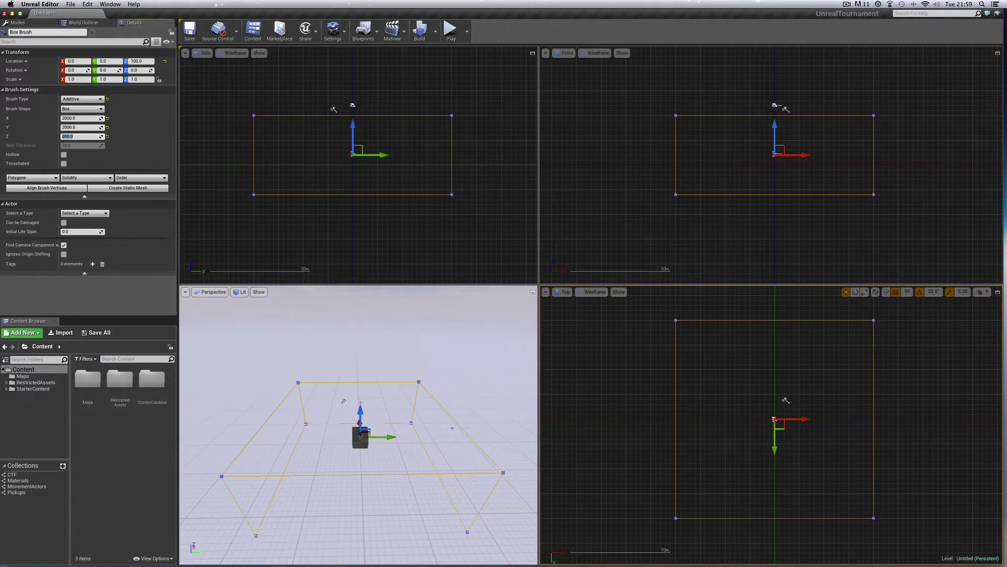
Step: Build the level to update the box brush's geometry, and make the lower row of viewports slightly taller
{"action": "right_click_drag", "start_coordinate": [453, 427], "coordinate": [453, 438]}
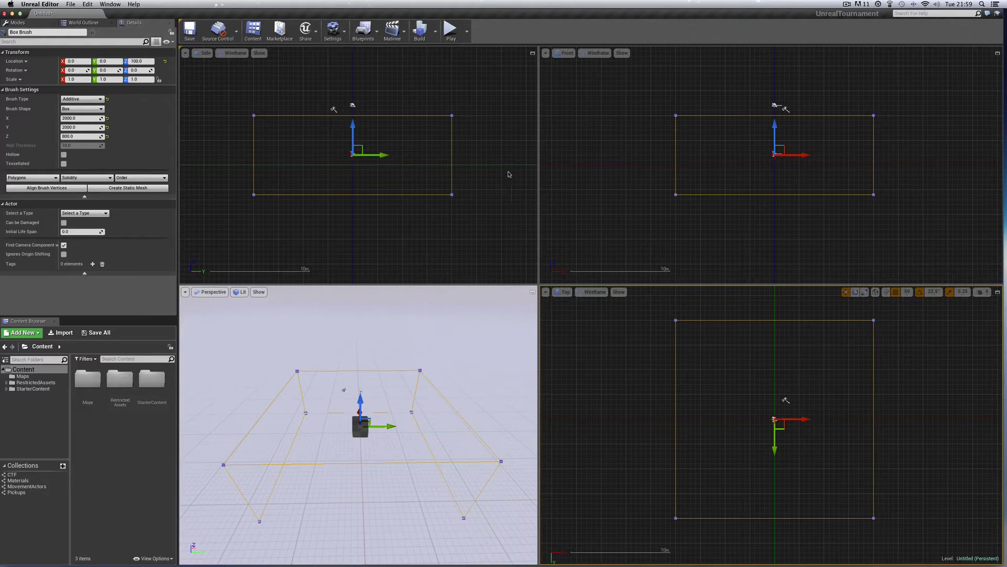
{"action": "left_click", "coordinate": [423, 40]}
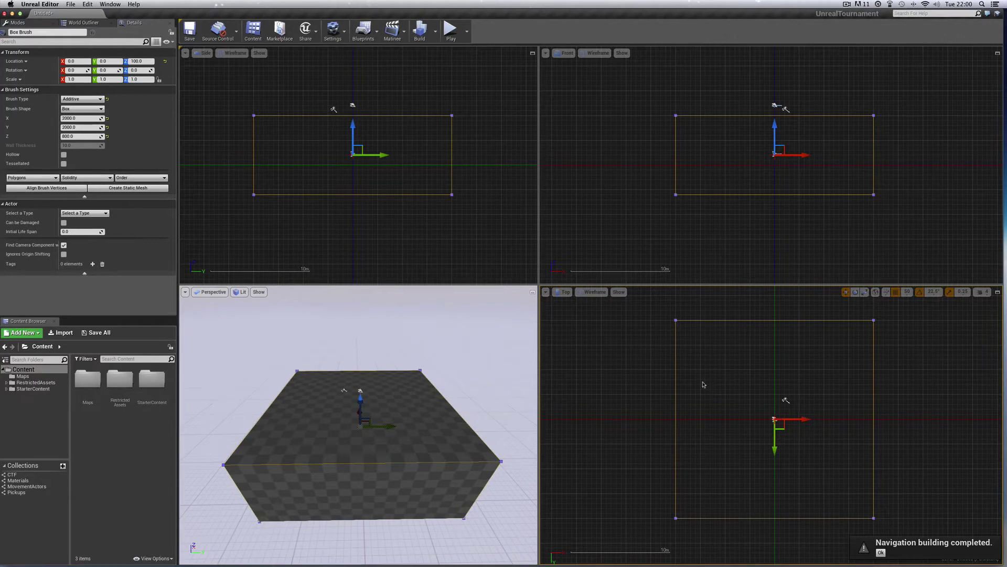
{"action": "left_click_drag", "start_coordinate": [750, 285], "coordinate": [751, 270]}
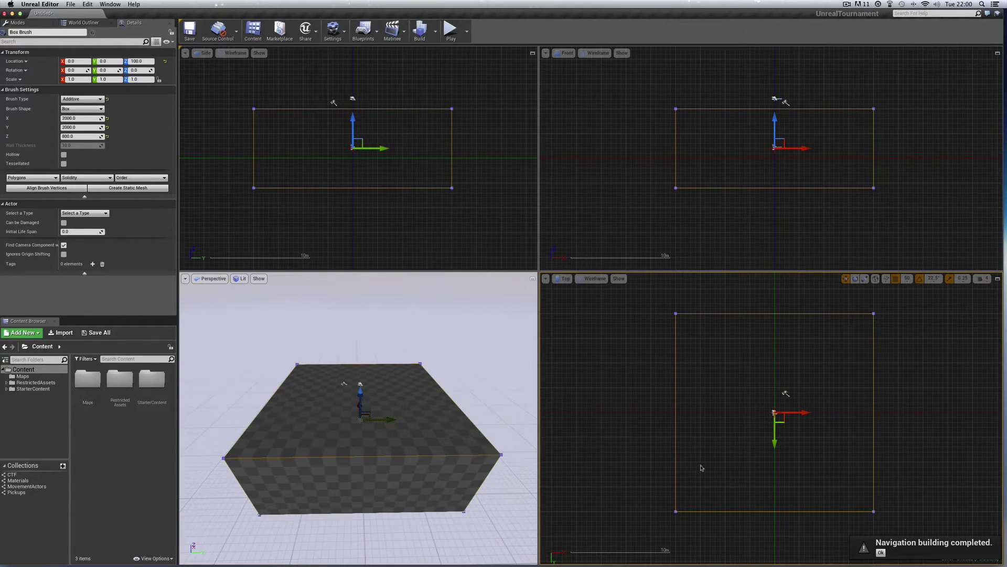
Step: Review the available BSP brush shapes and the box brush's Additive and Subtractive brush type options
{"action": "scroll", "coordinate": [419, 398], "scroll_direction": "right", "scroll_amount": 1}
{"action": "scroll", "coordinate": [375, 378], "scroll_direction": "left", "scroll_amount": 1}
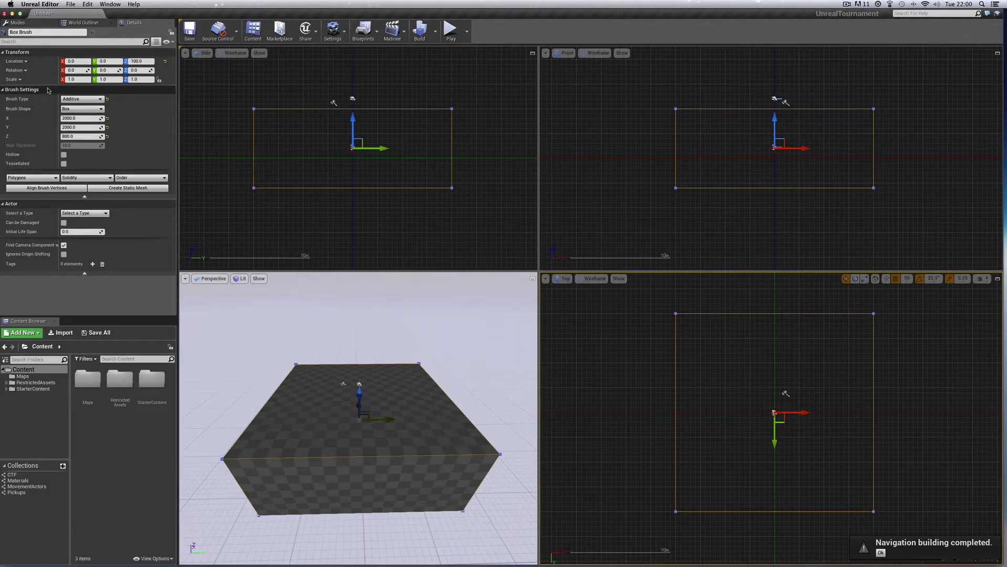
{"action": "left_click", "coordinate": [28, 89]}
{"action": "left_click", "coordinate": [3, 90]}
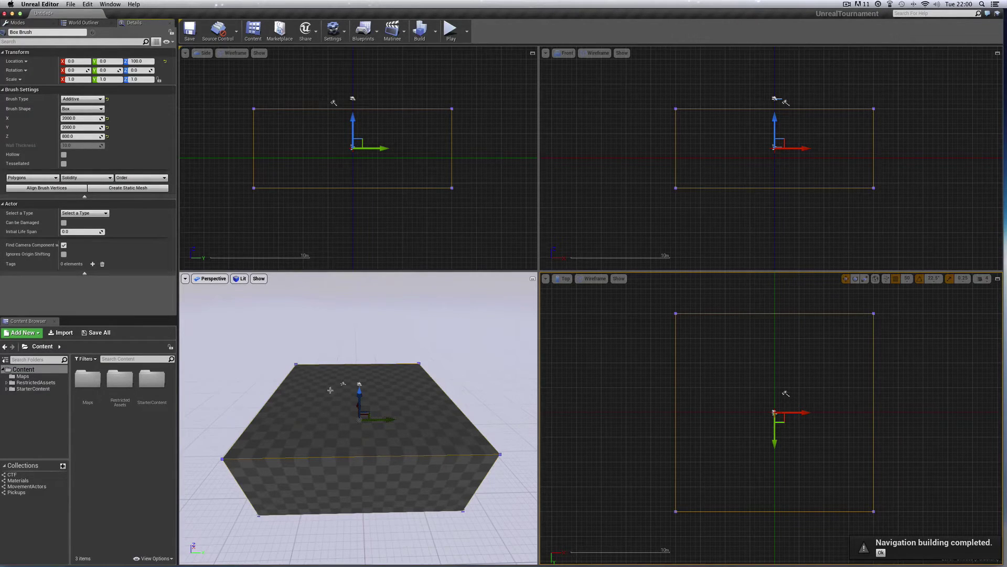
{"action": "left_click", "coordinate": [17, 23]}
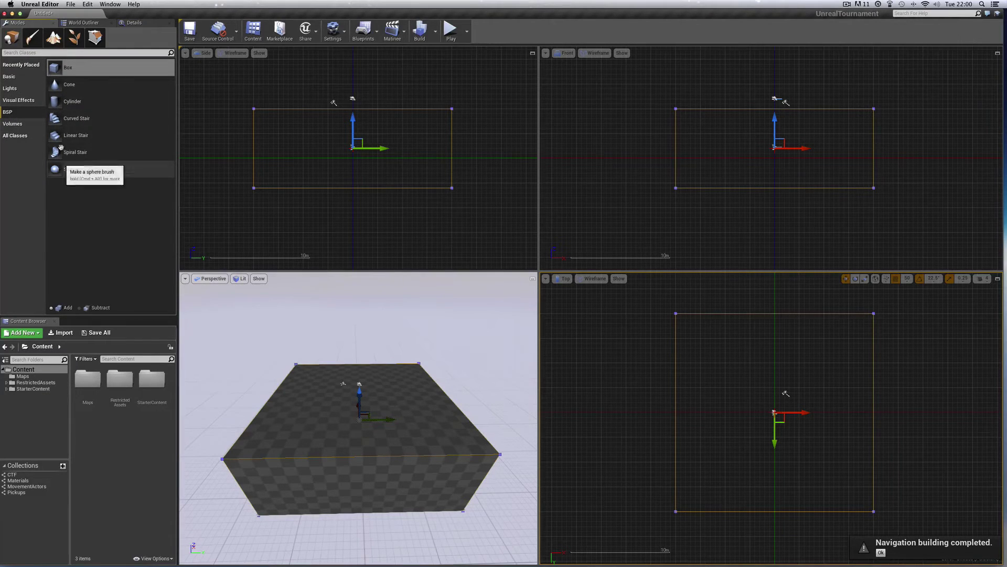
{"action": "scroll", "coordinate": [307, 375], "scroll_direction": "left", "scroll_amount": 2}
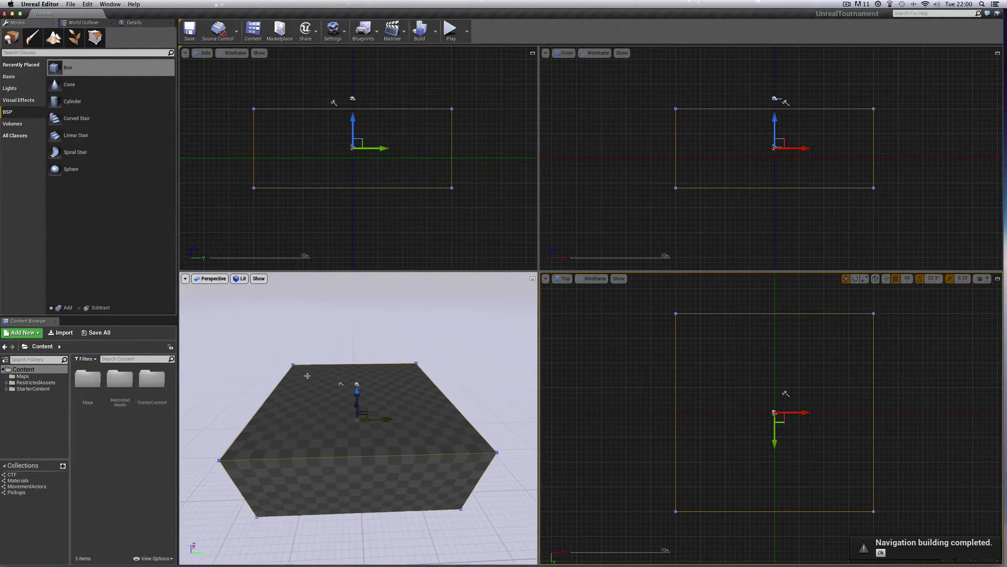
{"action": "left_click", "coordinate": [134, 23]}
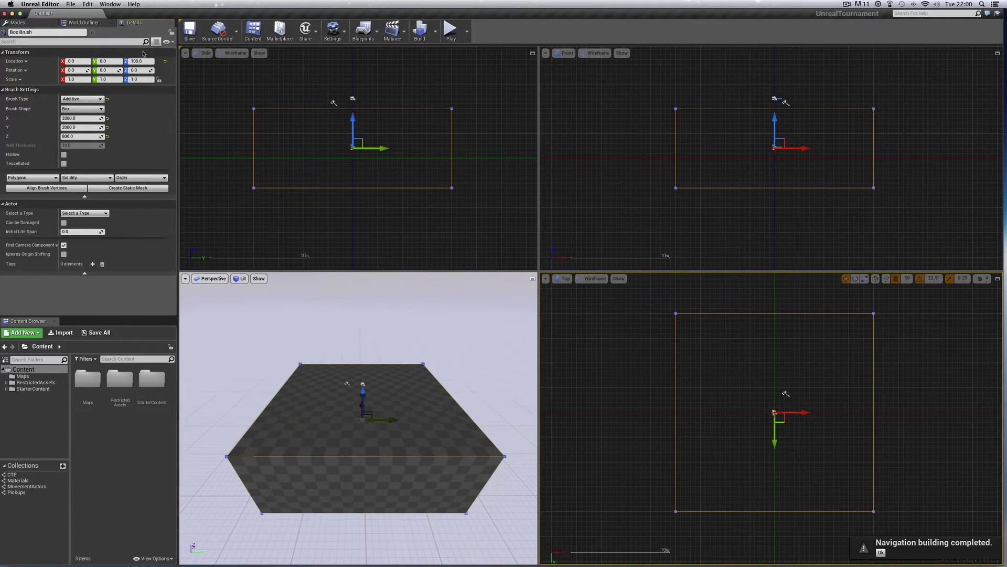
{"action": "left_click", "coordinate": [79, 100]}
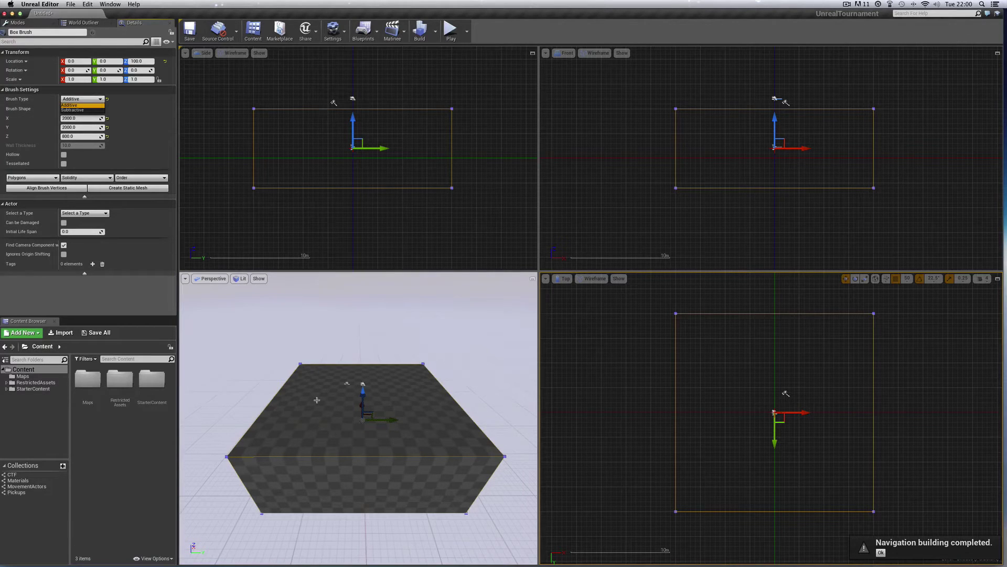
{"action": "left_click", "coordinate": [132, 92]}
{"action": "left_click", "coordinate": [131, 90]}
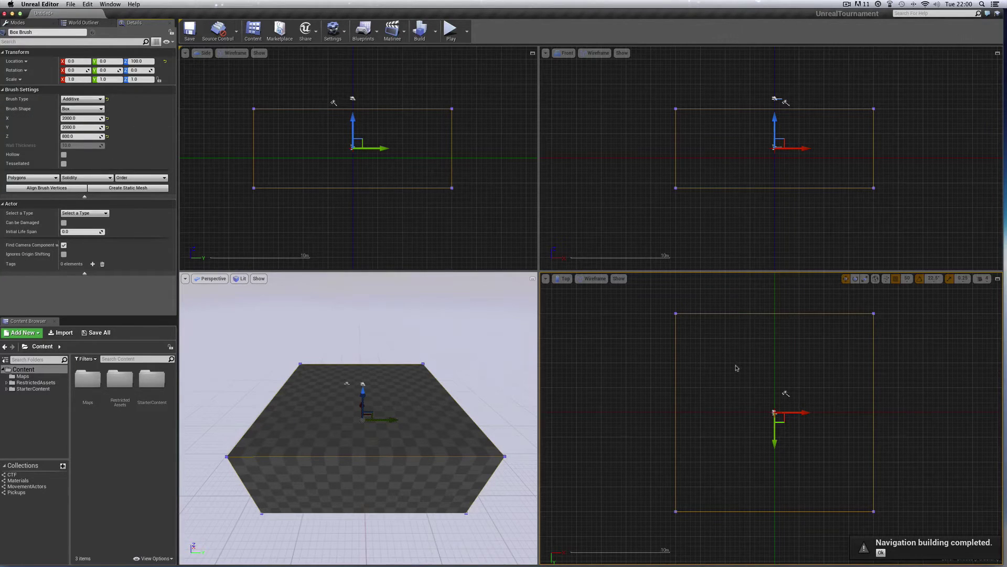
Step: Move the box brush one 50-unit grid step in the positive X direction in the Top view
{"action": "scroll", "coordinate": [738, 368], "scroll_direction": "left", "scroll_amount": 2}
{"action": "scroll", "coordinate": [719, 356], "scroll_direction": "left", "scroll_amount": 2}
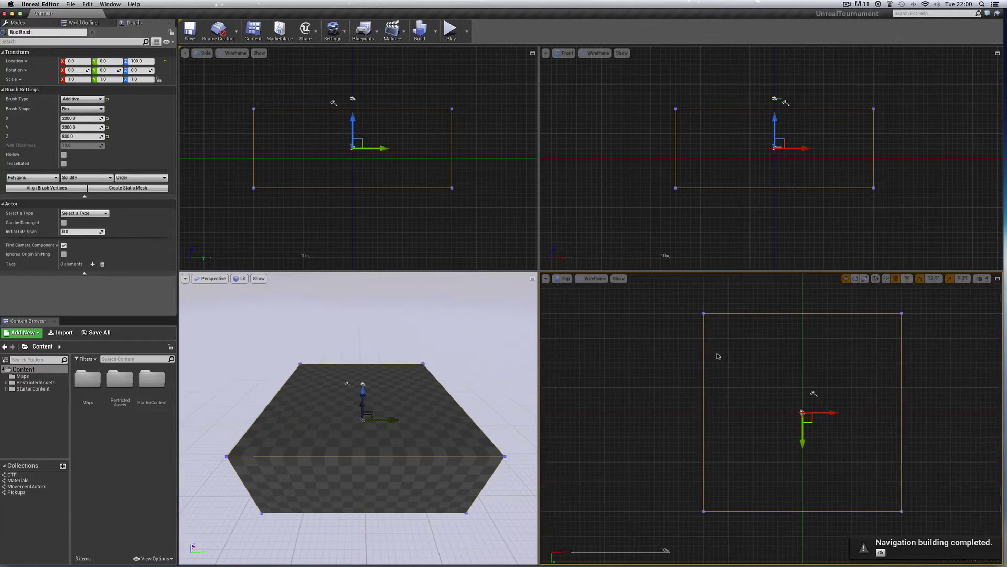
{"action": "right_click_drag", "start_coordinate": [718, 356], "coordinate": [717, 353]}
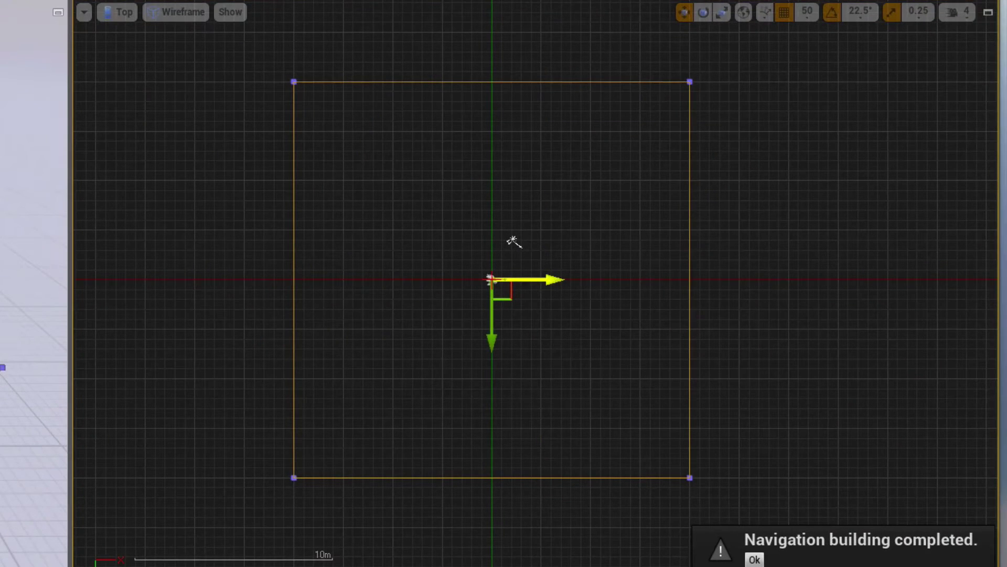
{"action": "left_click_drag", "start_coordinate": [549, 280], "coordinate": [559, 281]}
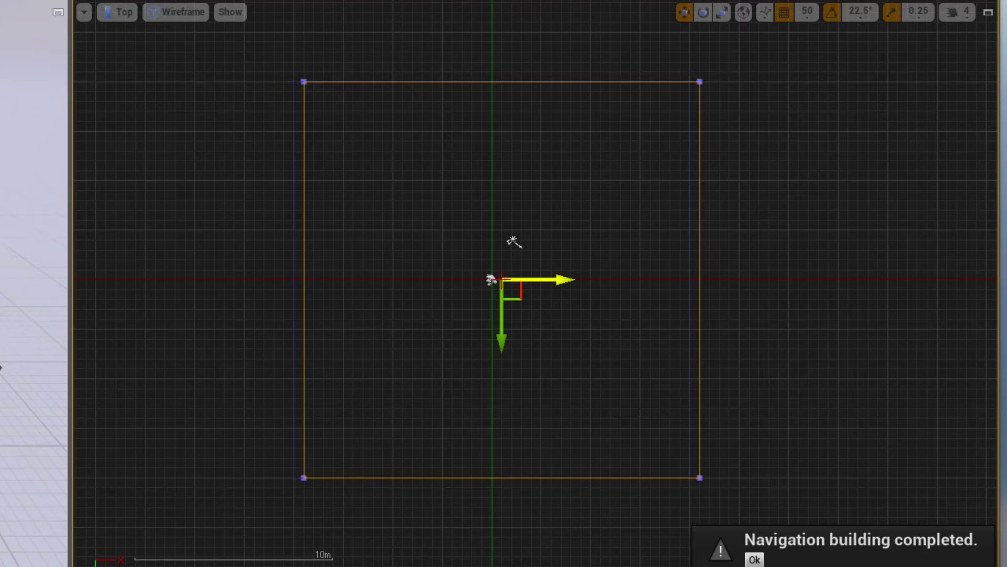
Step: Shift the box brush 50 units back along X, and return it 50 units in the positive X direction
{"action": "scroll", "coordinate": [357, 208], "scroll_direction": "up", "scroll_amount": 5}
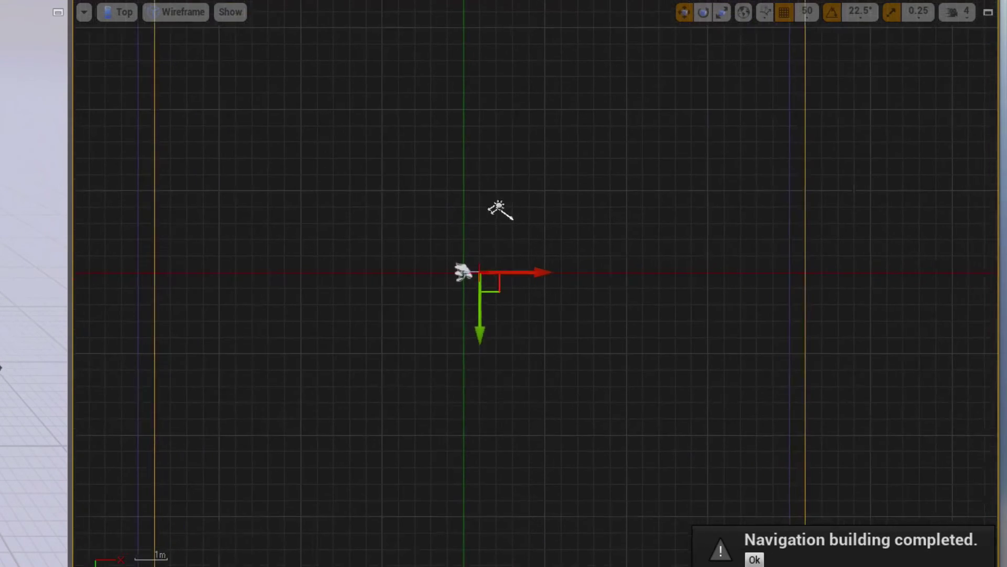
{"action": "right_click_drag", "start_coordinate": [355, 212], "coordinate": [228, 179]}
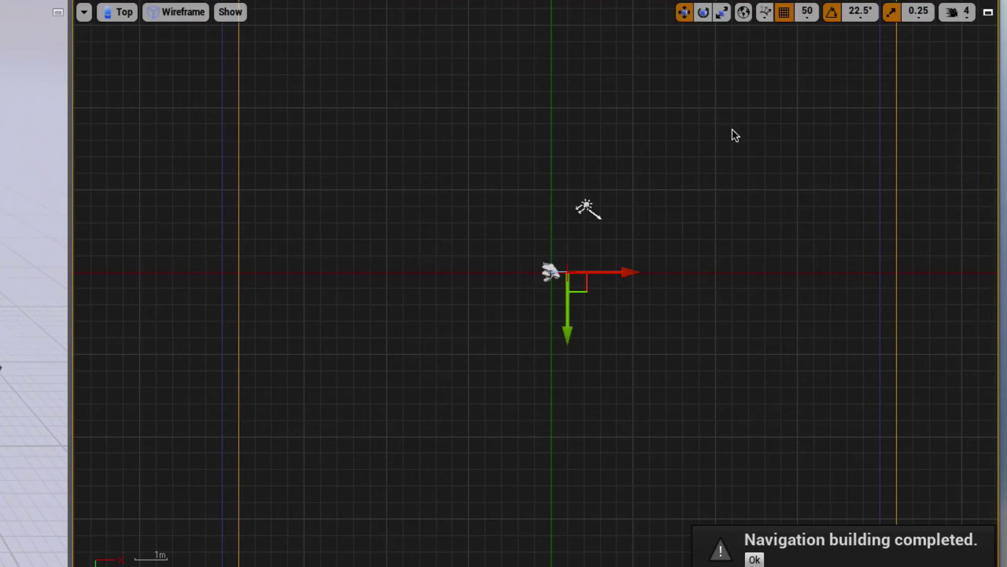
{"action": "scroll", "coordinate": [716, 158], "scroll_direction": "down", "scroll_amount": 5}
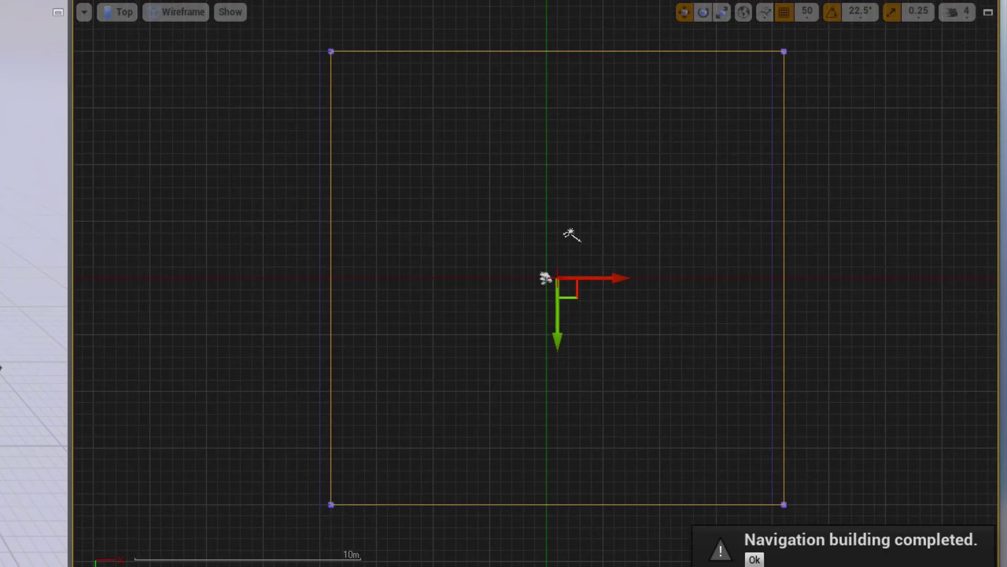
{"action": "left_click", "coordinate": [319, 152]}
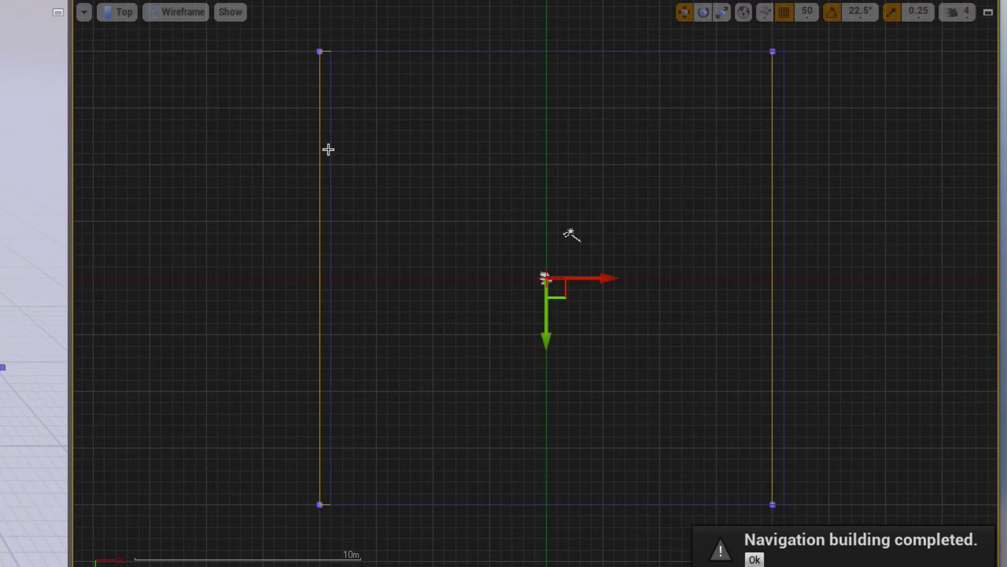
{"action": "left_click", "coordinate": [328, 150]}
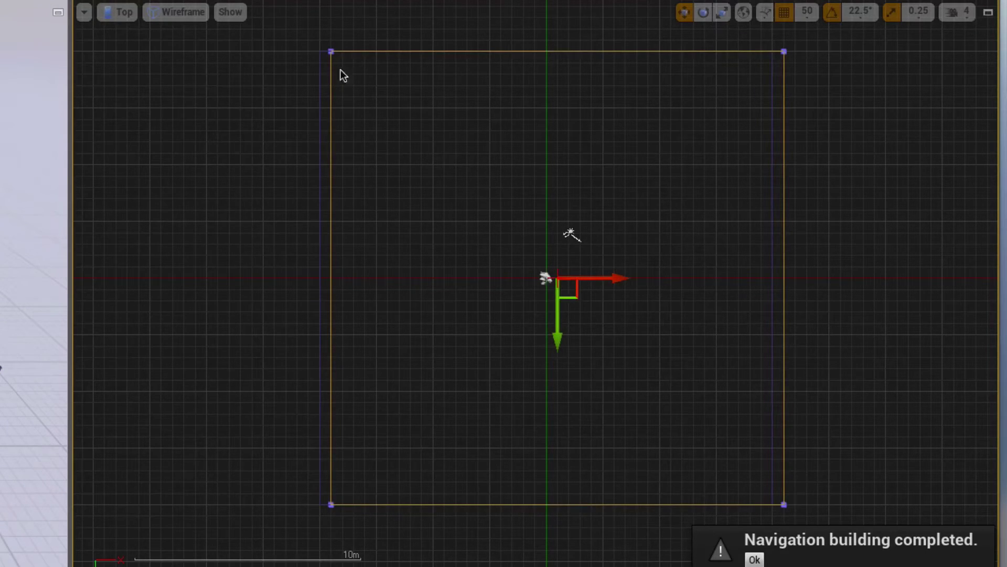
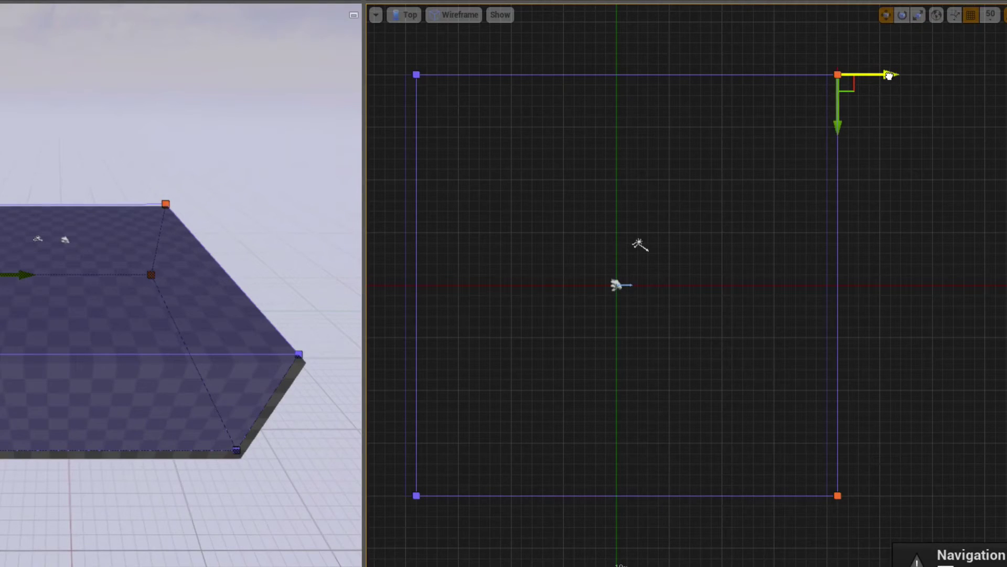
Step: In the Top view, move the inner box brush's positive-X vertices 100 units inward and its negative-Y vertices 50 units inward
{"action": "left_click_drag", "start_coordinate": [889, 76], "coordinate": [871, 76]}
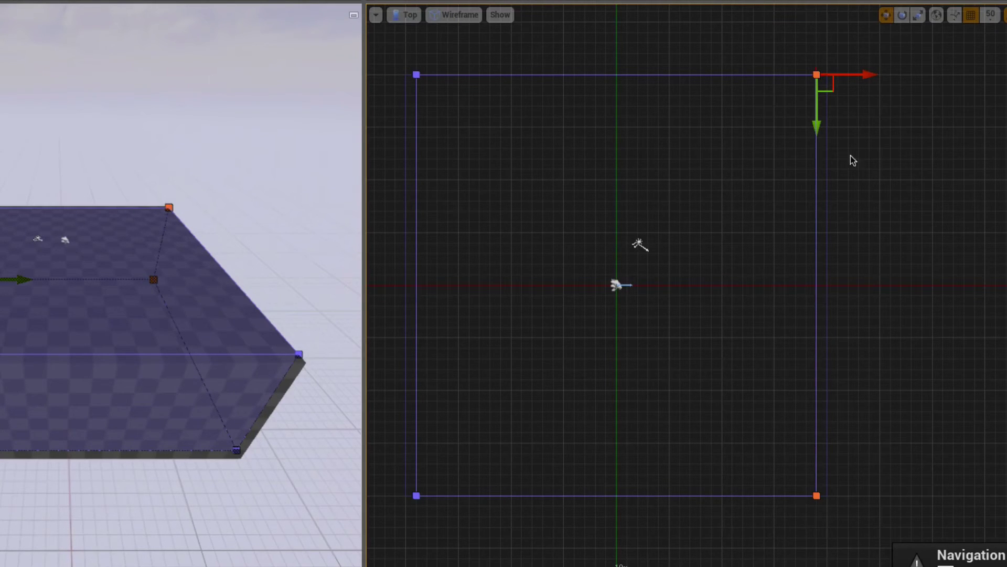
{"action": "scroll", "coordinate": [860, 163], "scroll_direction": "up", "scroll_amount": 2}
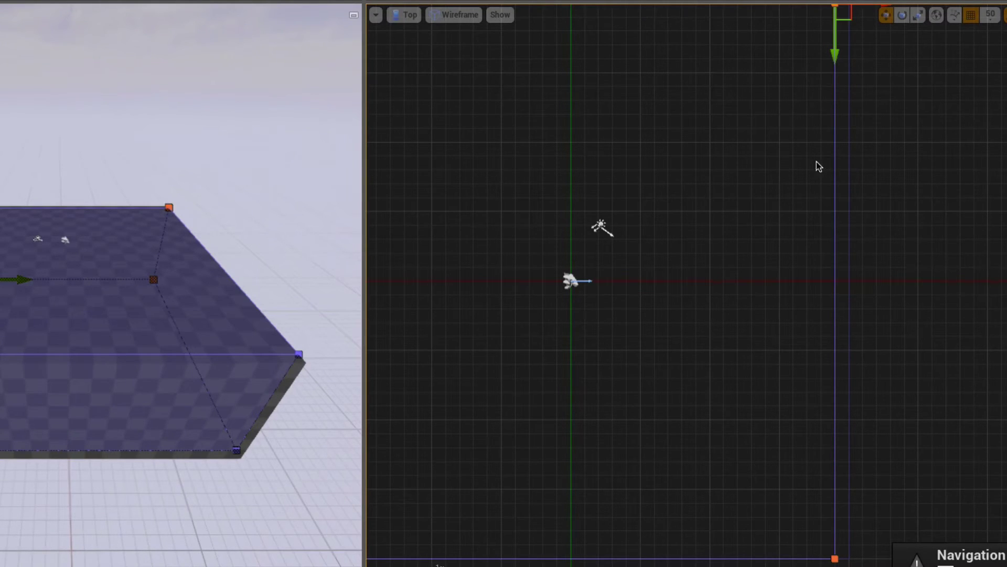
{"action": "right_click_drag", "start_coordinate": [816, 162], "coordinate": [671, 161]}
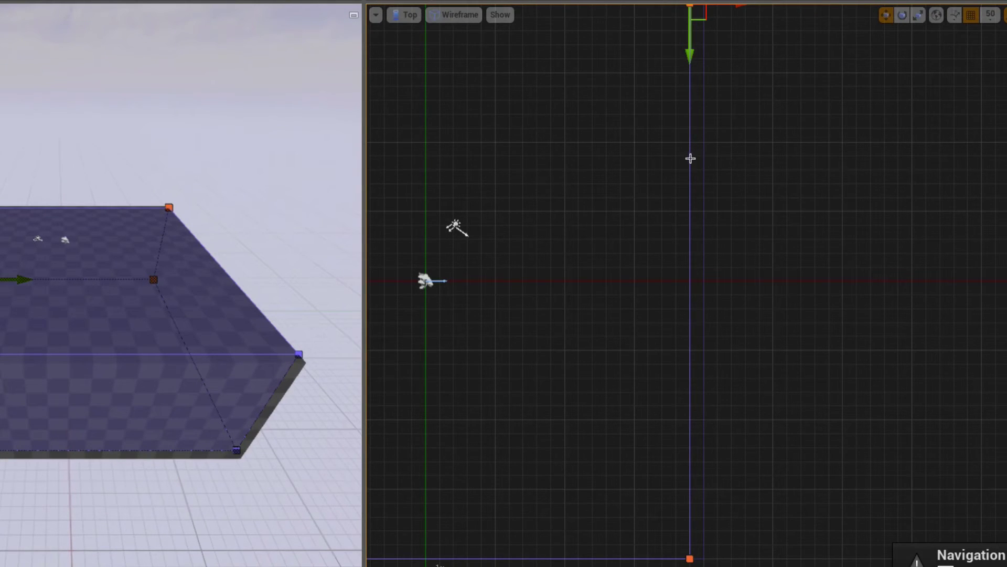
{"action": "right_click_drag", "start_coordinate": [630, 167], "coordinate": [630, 172]}
{"action": "key", "text": "Right"}
{"action": "key", "text": "Left"}
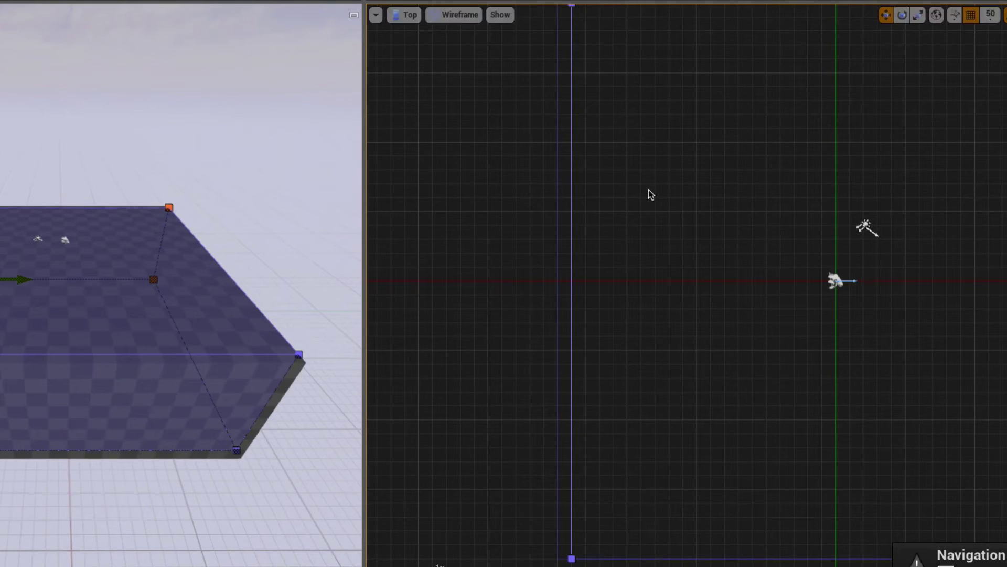
{"action": "right_click_drag", "start_coordinate": [649, 190], "coordinate": [649, 218]}
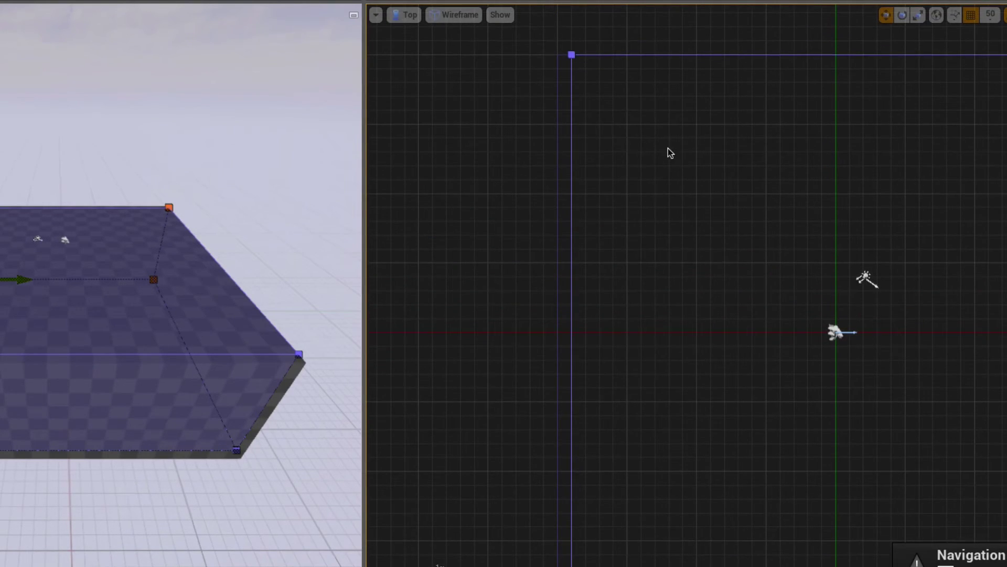
{"action": "mouse_move", "coordinate": [603, 48]}
{"action": "right_mouse_down"}
{"action": "mouse_move", "coordinate": [618, 70]}
{"action": "mouse_move", "coordinate": [660, 405]}
{"action": "mouse_move", "coordinate": [676, 431]}
{"action": "mouse_move", "coordinate": [670, 566]}
{"action": "right_mouse_up"}
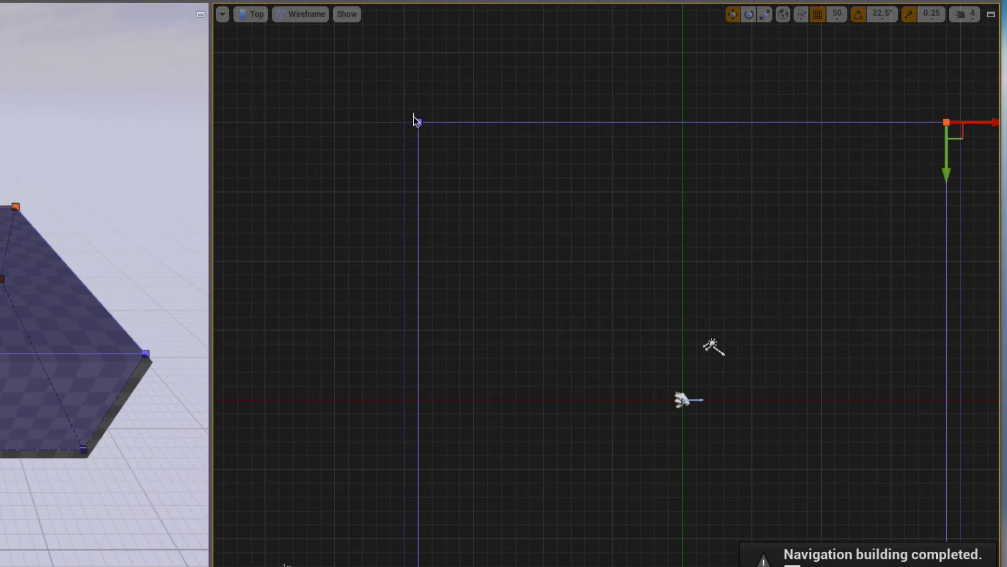
{"action": "left_click_drag", "start_coordinate": [414, 113], "coordinate": [953, 129]}
{"action": "left_click_drag", "start_coordinate": [947, 170], "coordinate": [948, 177]}
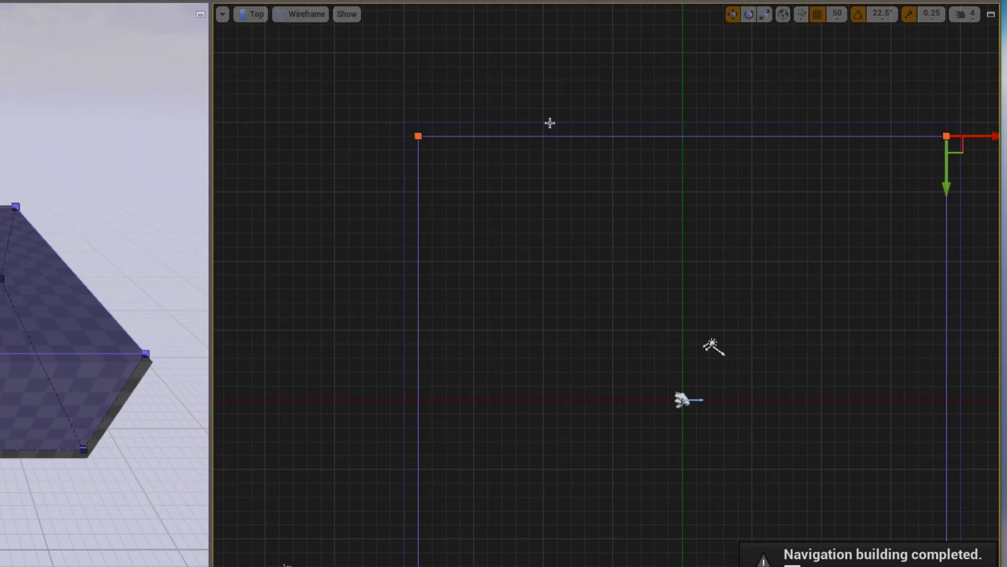
Step: Select the inner box brush's two positive-Y corners in the Top view and move them 50 units inward
{"action": "right_click_drag", "start_coordinate": [778, 196], "coordinate": [778, 5]}
{"action": "mouse_move", "coordinate": [890, 351]}
{"action": "right_mouse_down"}
{"action": "mouse_move", "coordinate": [910, 350]}
{"action": "mouse_move", "coordinate": [684, 352]}
{"action": "right_mouse_up"}
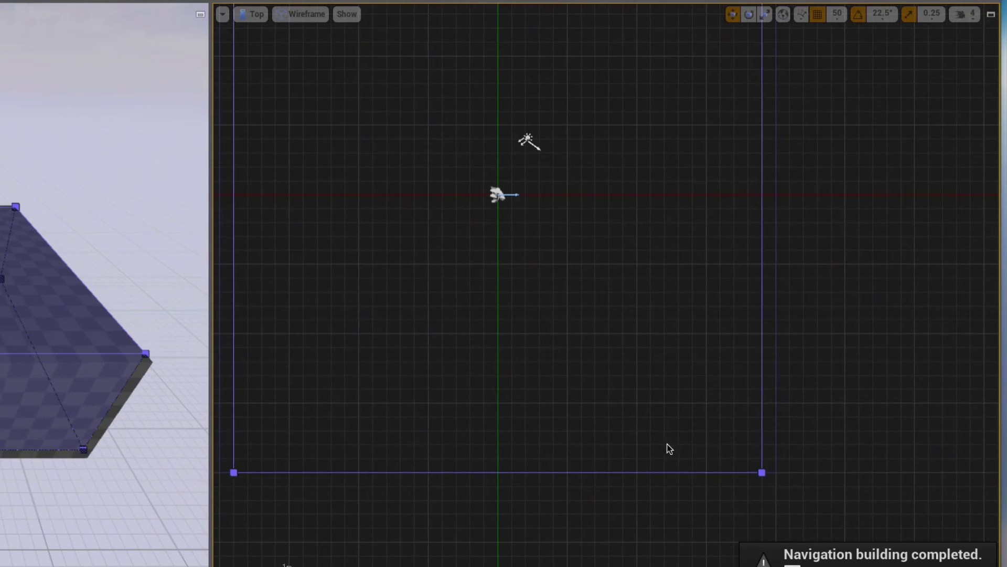
{"action": "right_click_drag", "start_coordinate": [689, 444], "coordinate": [691, 444]}
{"action": "right_click_drag", "start_coordinate": [591, 292], "coordinate": [659, 291]}
{"action": "key", "text": "Left"}
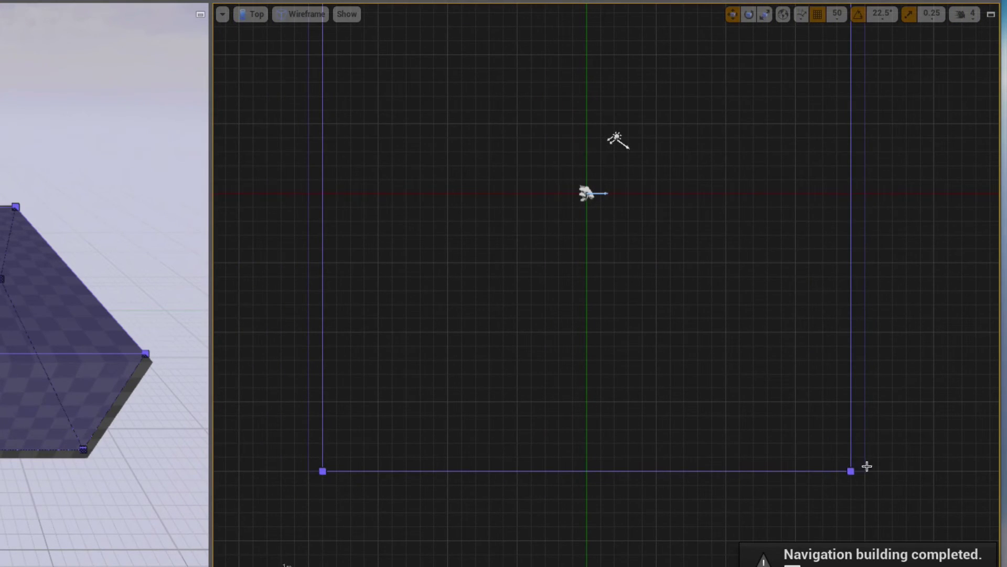
{"action": "left_click_drag", "start_coordinate": [860, 467], "coordinate": [314, 482]}
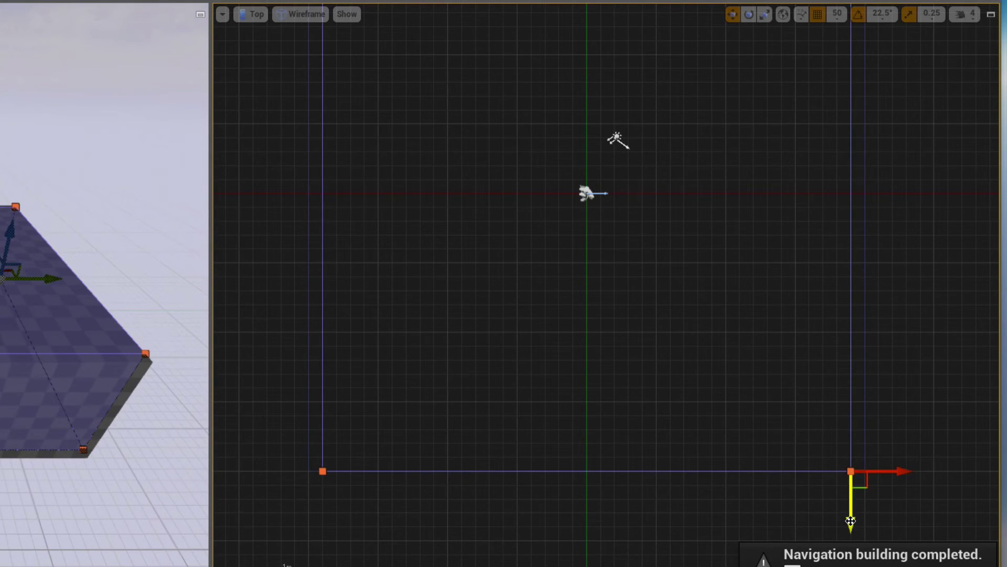
{"action": "left_click_drag", "start_coordinate": [850, 520], "coordinate": [850, 505]}
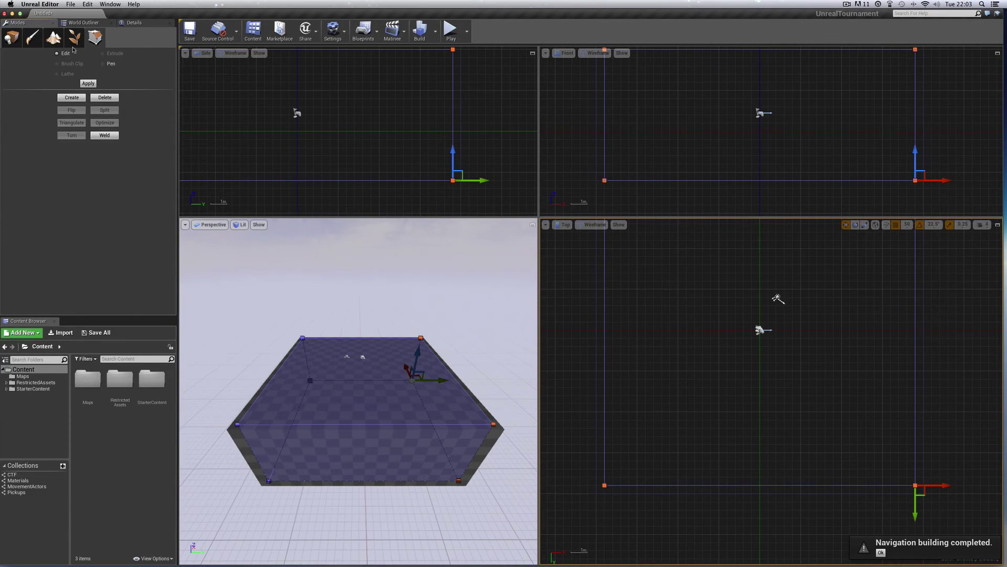
Step: Leave Geometry Editing for Place mode, and frame the whole inner box brush in the orthographic views
{"action": "left_click", "coordinate": [11, 38]}
{"action": "left_click", "coordinate": [95, 38]}
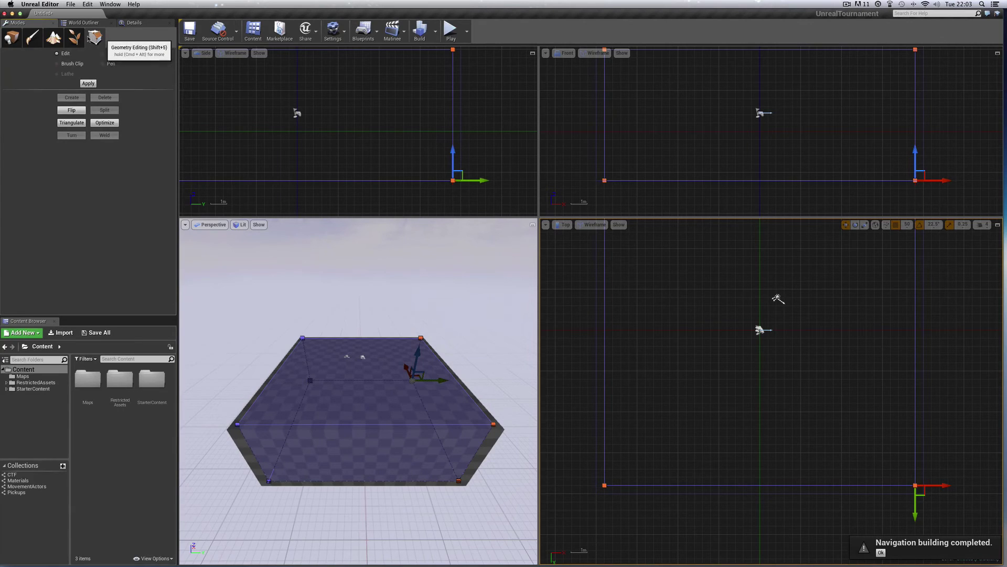
{"action": "left_click", "coordinate": [12, 38]}
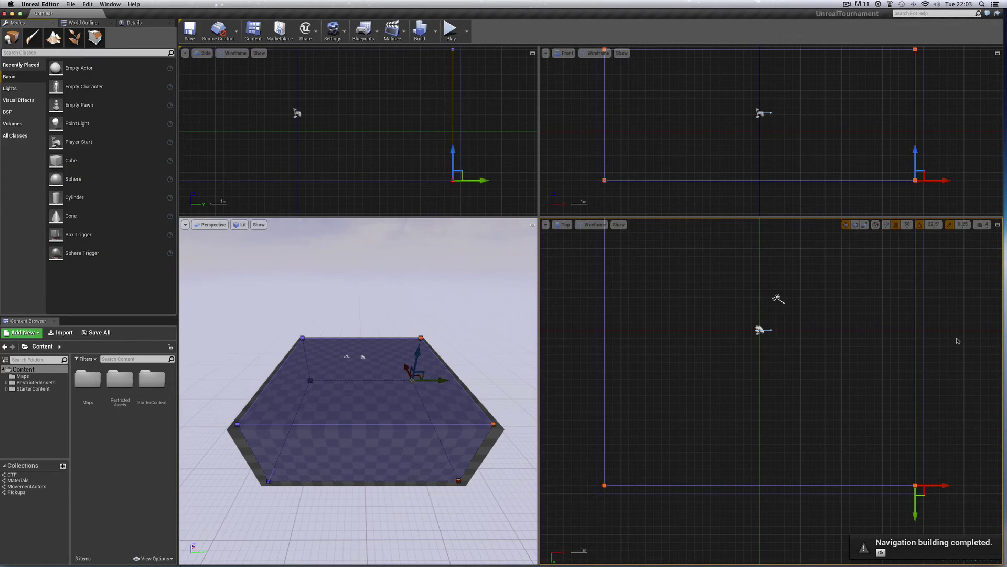
{"action": "scroll", "coordinate": [958, 341], "scroll_direction": "down", "scroll_amount": 3}
{"action": "scroll", "coordinate": [958, 341], "scroll_direction": "up", "scroll_amount": 3}
{"action": "key", "text": "f"}
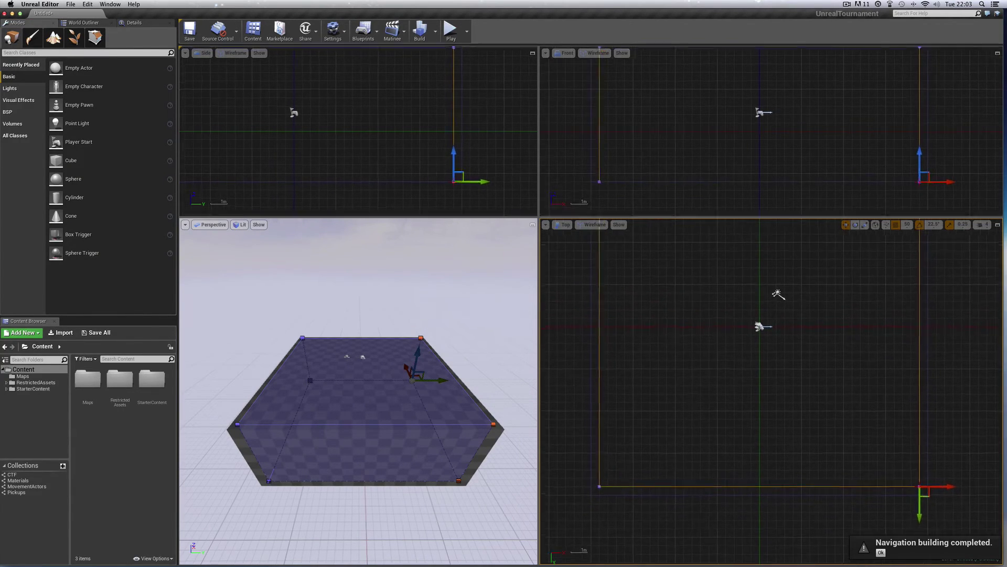
{"action": "right_click_drag", "start_coordinate": [958, 342], "coordinate": [957, 360]}
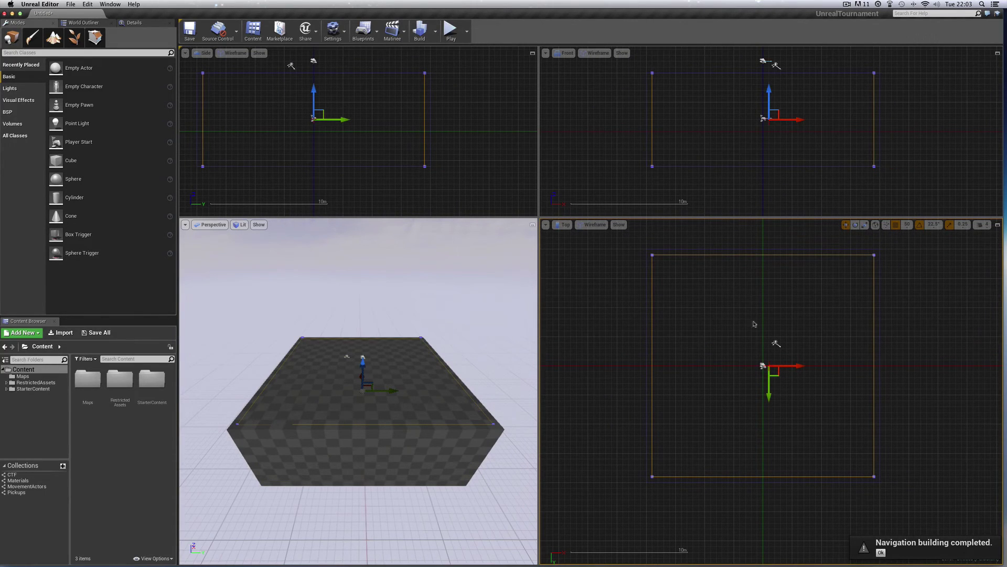
Step: Compare the outer and inner box brushes by selecting each in the Top view, ending with the inner brush selected
{"action": "left_click", "coordinate": [844, 247]}
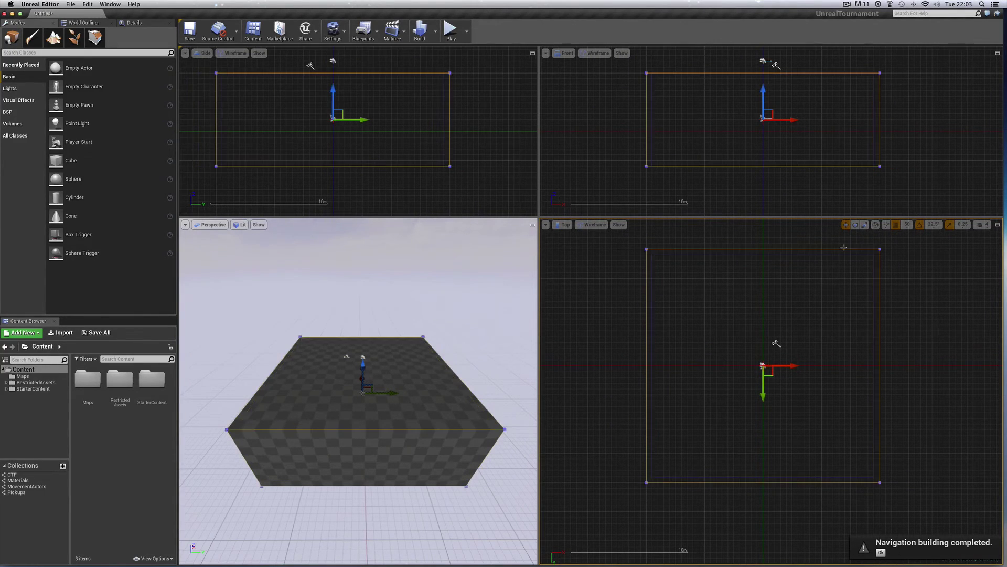
{"action": "left_click", "coordinate": [689, 255]}
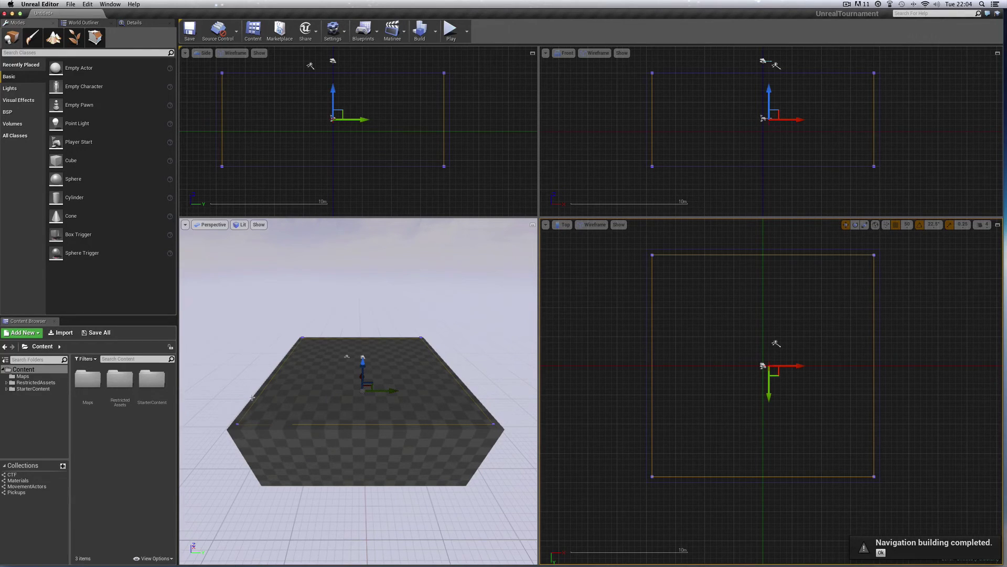
{"action": "mouse_move", "coordinate": [504, 367]}
{"action": "left_mouse_down"}
{"action": "mouse_move", "coordinate": [503, 351]}
{"action": "mouse_move", "coordinate": [503, 373]}
{"action": "left_mouse_up"}
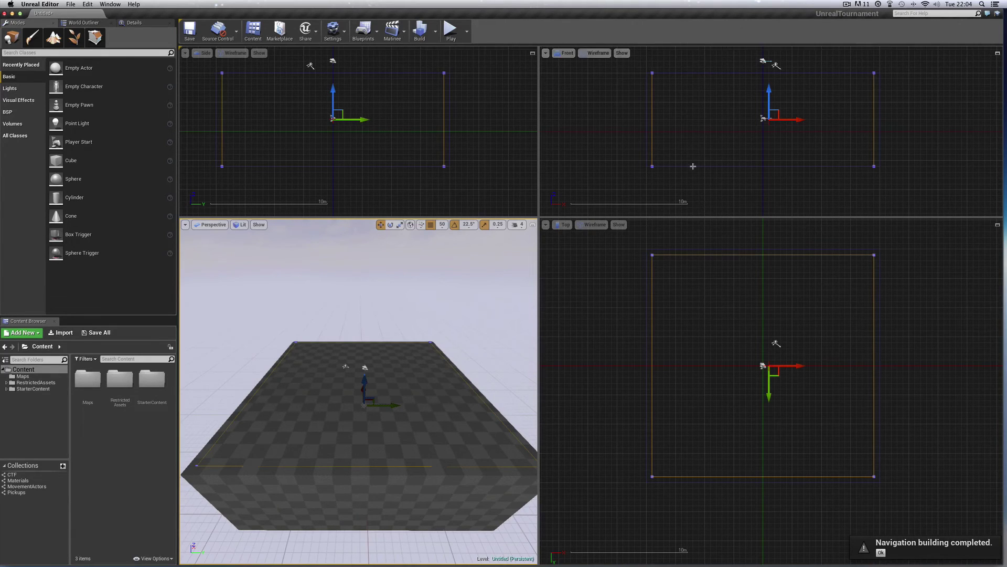
{"action": "left_click", "coordinate": [691, 255]}
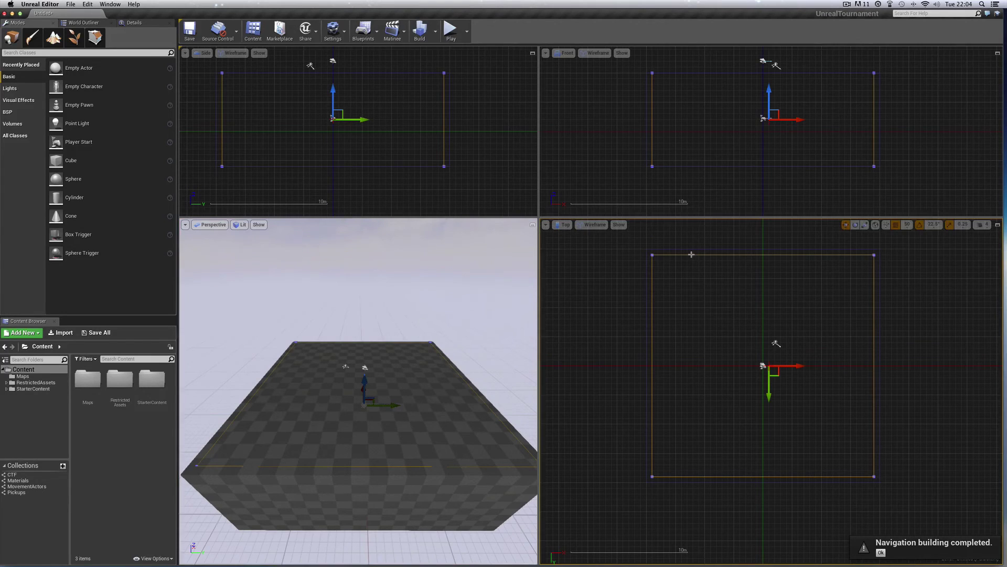
{"action": "left_click", "coordinate": [647, 265]}
{"action": "left_click", "coordinate": [677, 255]}
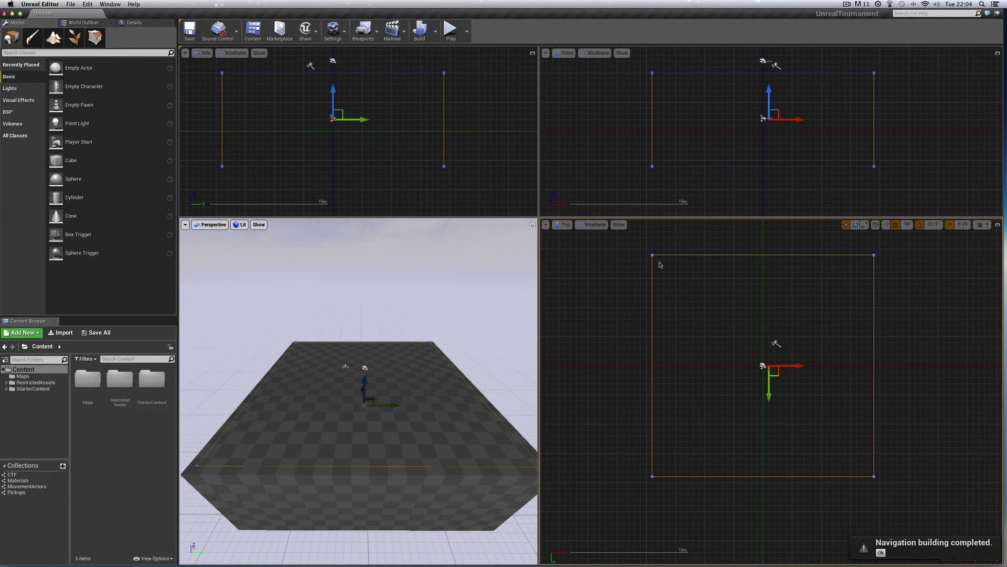
Step: Set the inner box brush's type to Subtractive and build the level to carve it out of the outer box
{"action": "left_click", "coordinate": [134, 23]}
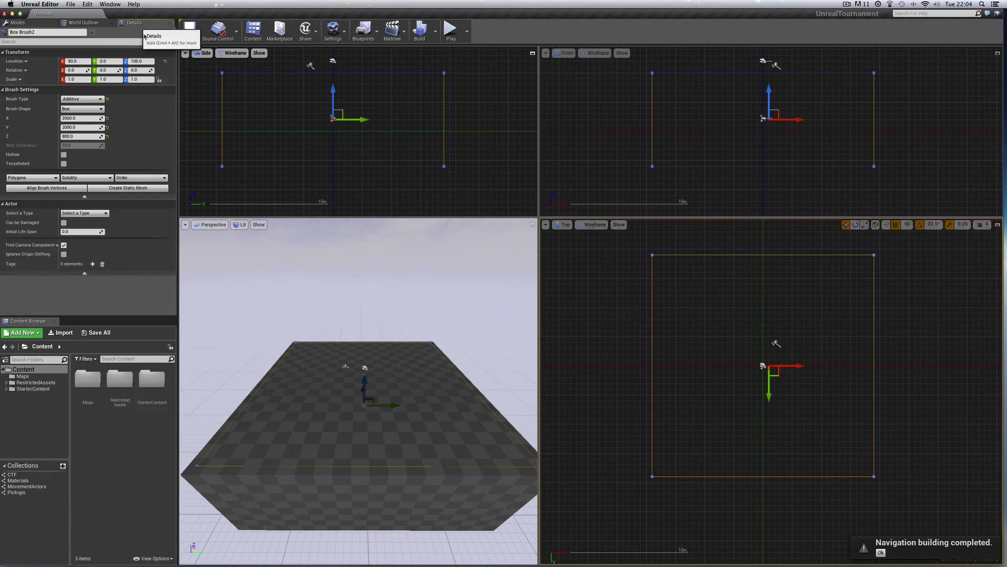
{"action": "left_click", "coordinate": [90, 101]}
{"action": "left_click", "coordinate": [85, 112]}
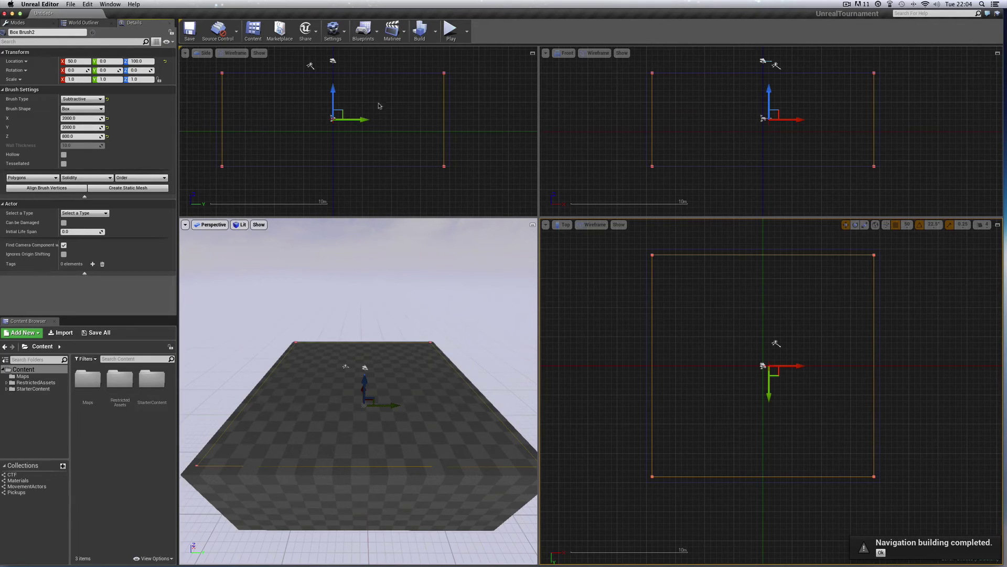
{"action": "left_click", "coordinate": [419, 31]}
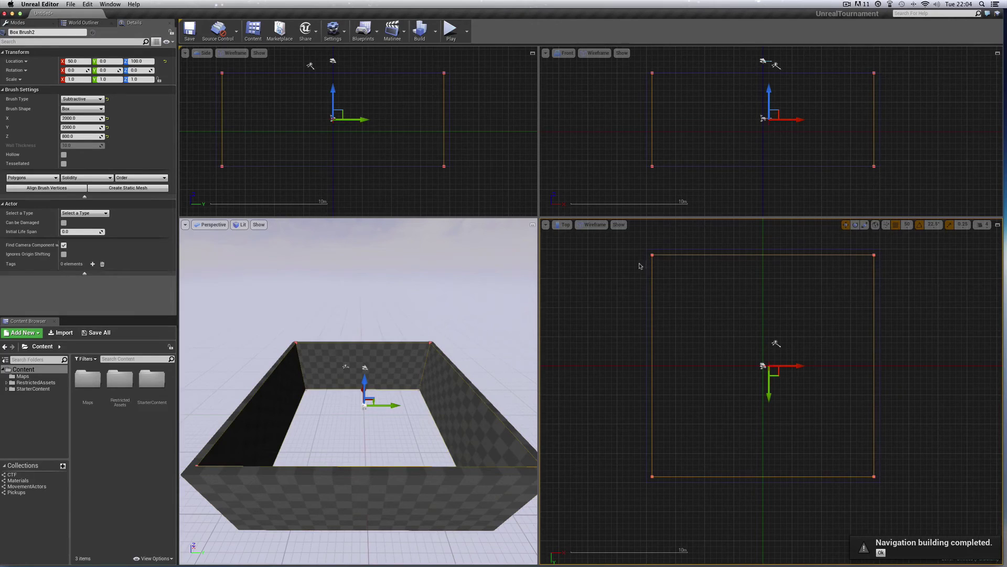
Step: Enlarge the upper viewports, and raise the subtractive box's bottom vertices about 350 units in the Front view with Geometry Editing
{"action": "left_click", "coordinate": [661, 269]}
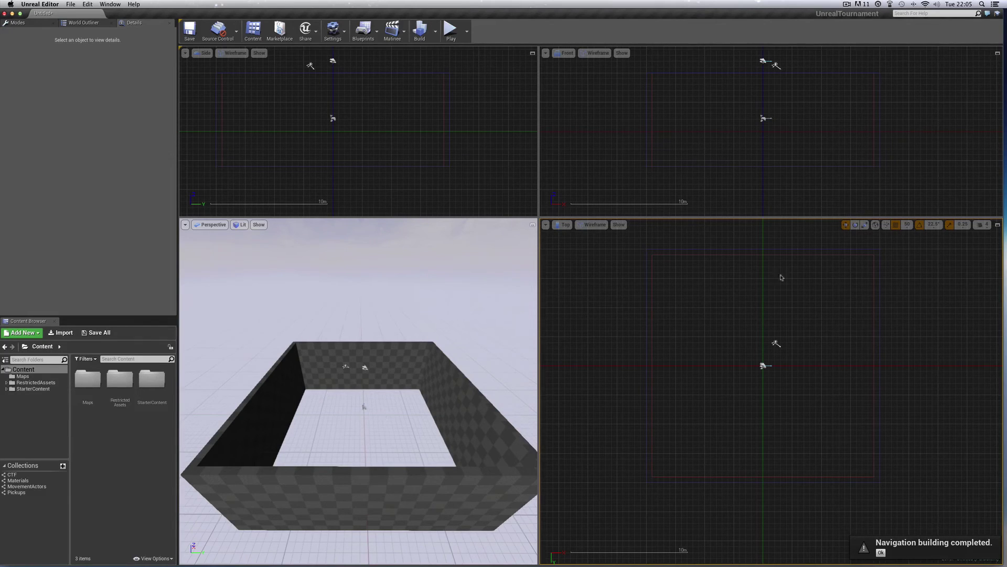
{"action": "left_click", "coordinate": [652, 106]}
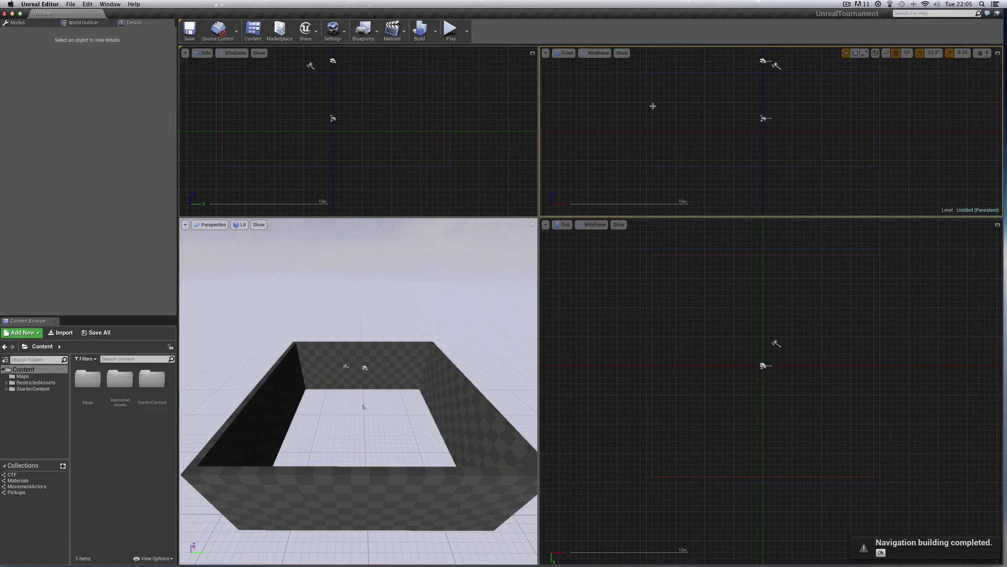
{"action": "left_click", "coordinate": [45, 23]}
{"action": "left_click", "coordinate": [95, 37]}
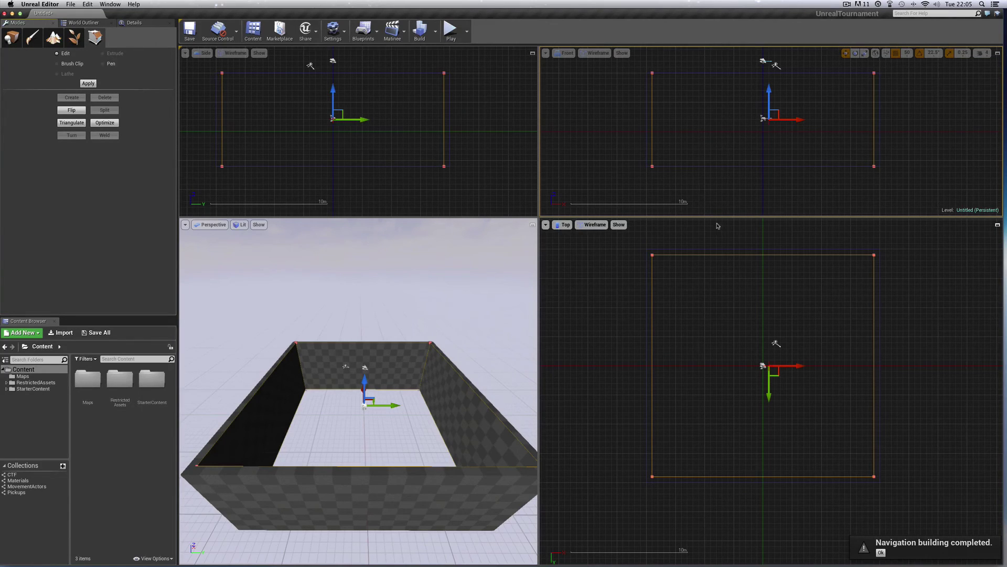
{"action": "left_click_drag", "start_coordinate": [715, 217], "coordinate": [715, 290]}
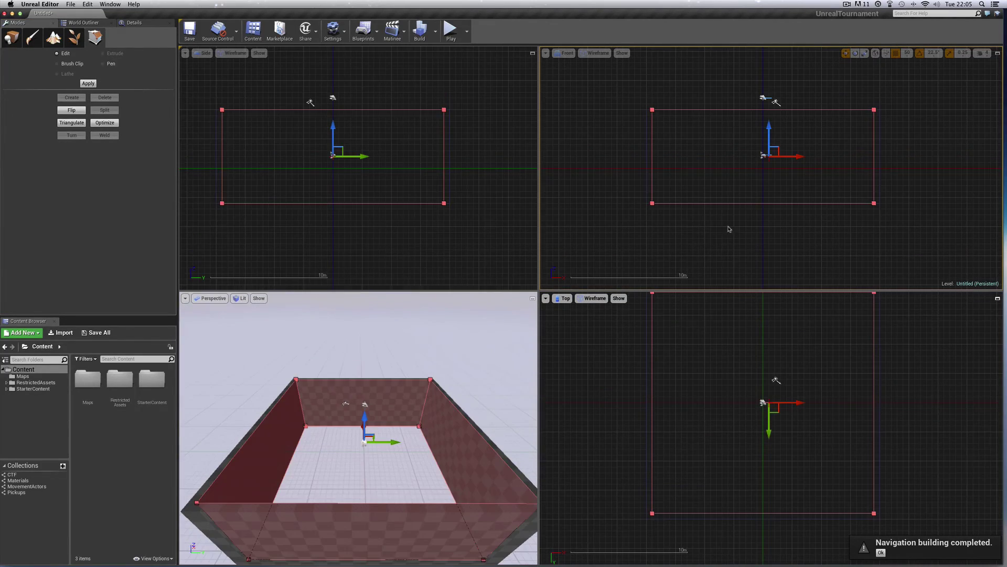
{"action": "scroll", "coordinate": [620, 217], "scroll_direction": "up", "scroll_amount": 2}
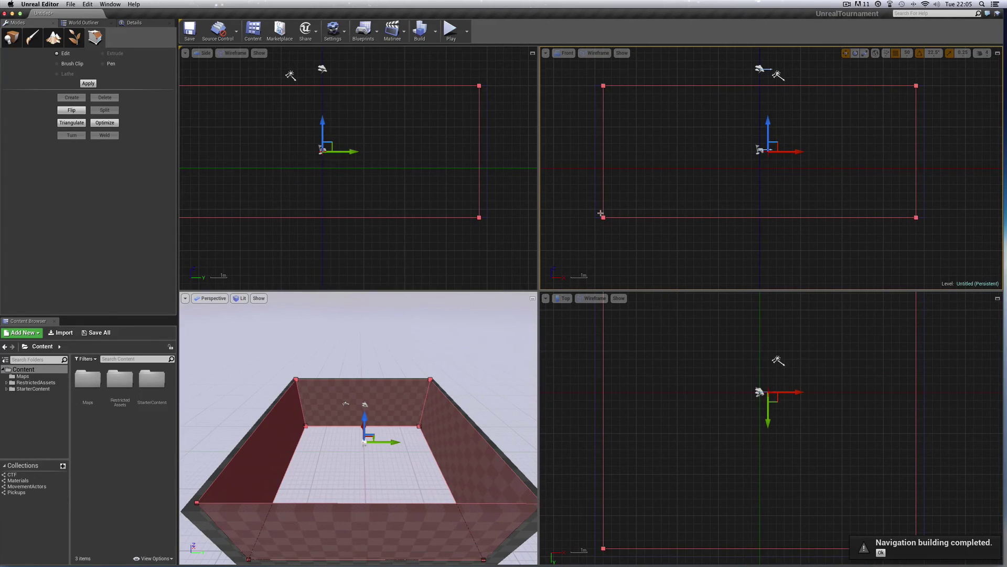
{"action": "mouse_move", "coordinate": [600, 214]}
{"action": "left_mouse_down"}
{"action": "mouse_move", "coordinate": [611, 223]}
{"action": "mouse_move", "coordinate": [917, 224]}
{"action": "mouse_move", "coordinate": [918, 147]}
{"action": "left_mouse_up"}
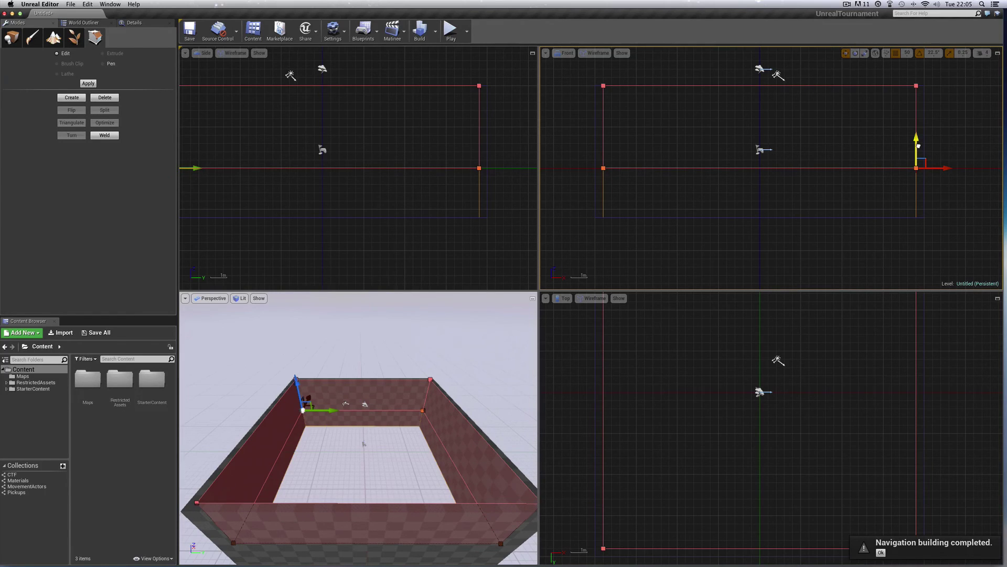
{"action": "left_click_drag", "start_coordinate": [919, 139], "coordinate": [919, 139]}
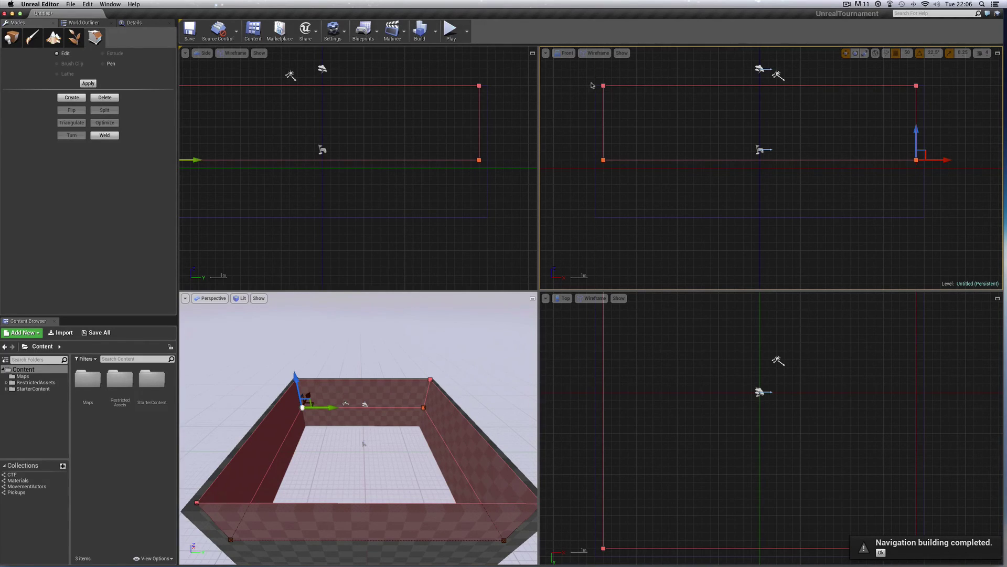
Step: Check the outer box against the shortened subtractive box, and build the level to generate the solid floor
{"action": "left_click", "coordinate": [604, 216]}
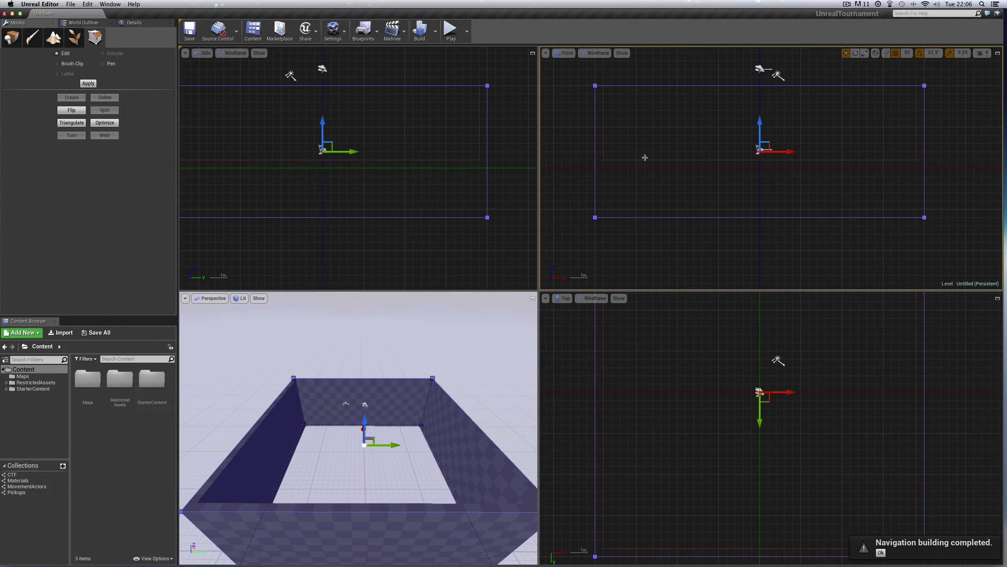
{"action": "left_click", "coordinate": [623, 152]}
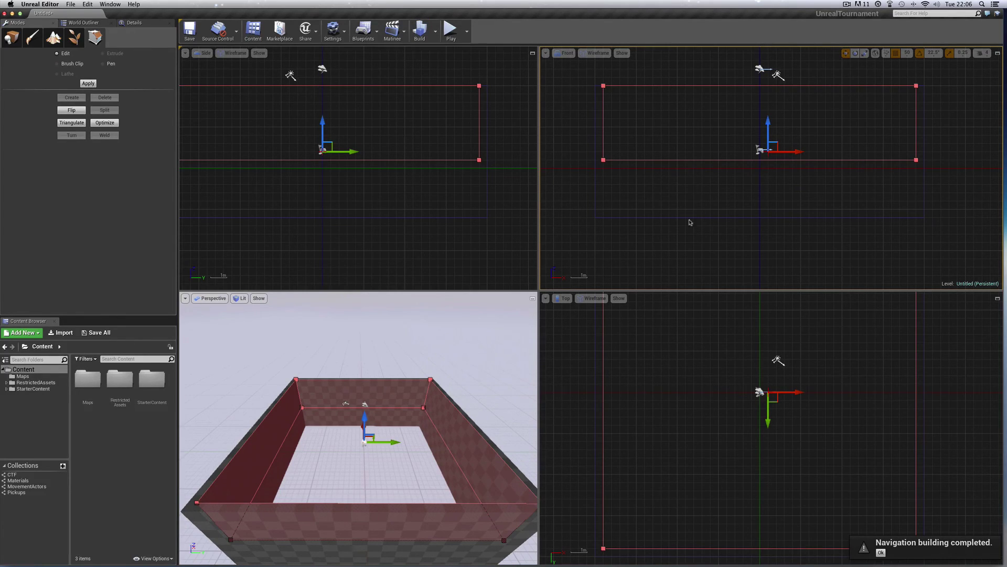
{"action": "left_click", "coordinate": [425, 36]}
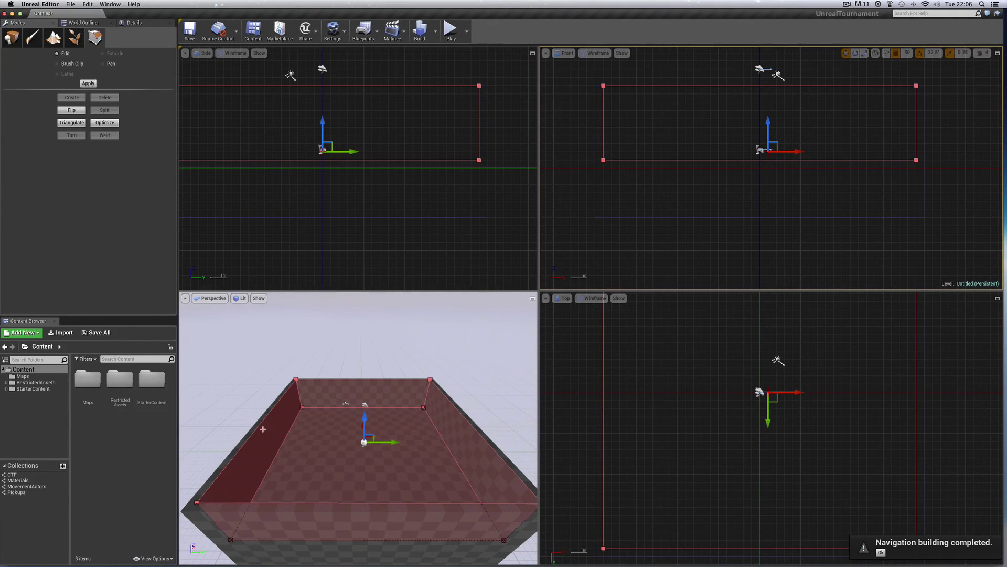
{"action": "scroll", "coordinate": [666, 367], "scroll_direction": "down", "scroll_amount": 5}
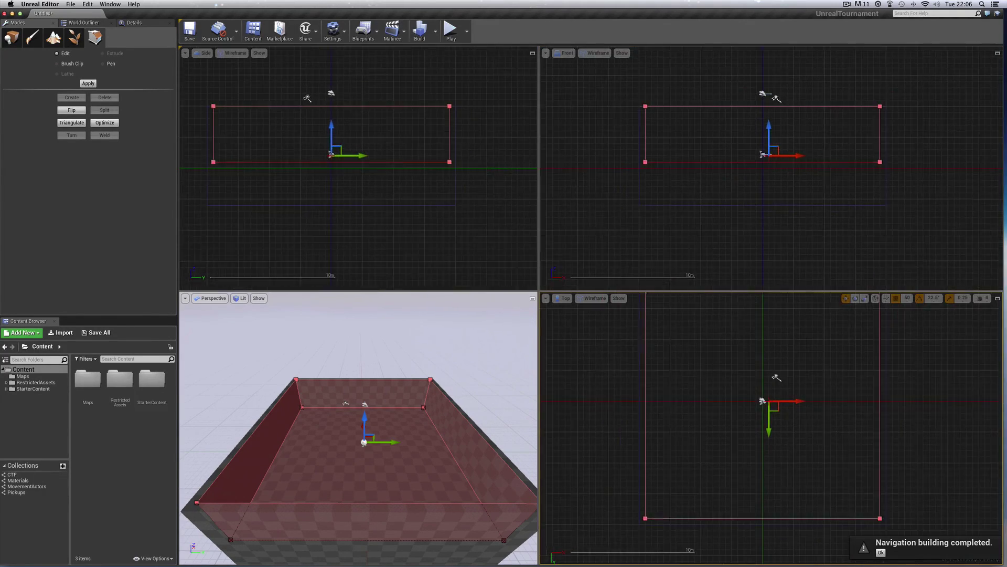
{"action": "right_click_drag", "start_coordinate": [671, 366], "coordinate": [671, 369]}
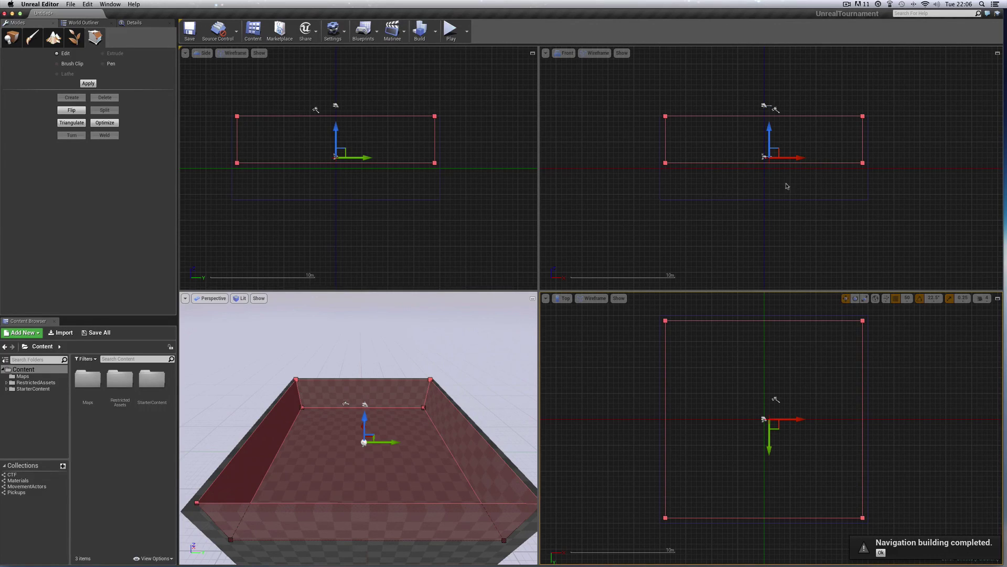
Step: Compare the outer box with the shortened subtractive box by selecting each in turn in the Front view, and clear the selection
{"action": "left_click", "coordinate": [867, 180]}
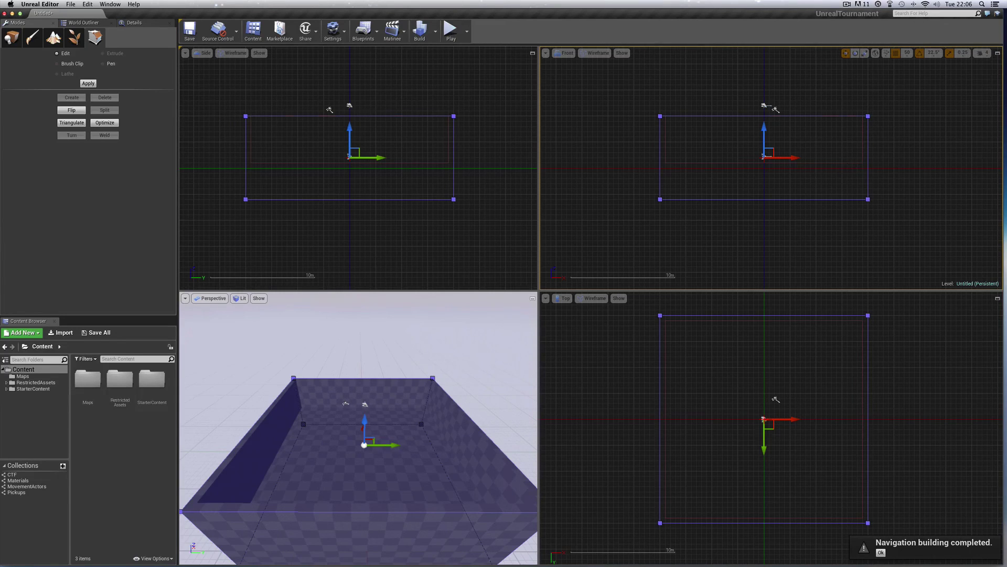
{"action": "left_click", "coordinate": [846, 162]}
{"action": "left_click", "coordinate": [784, 198]}
{"action": "left_click", "coordinate": [816, 162]}
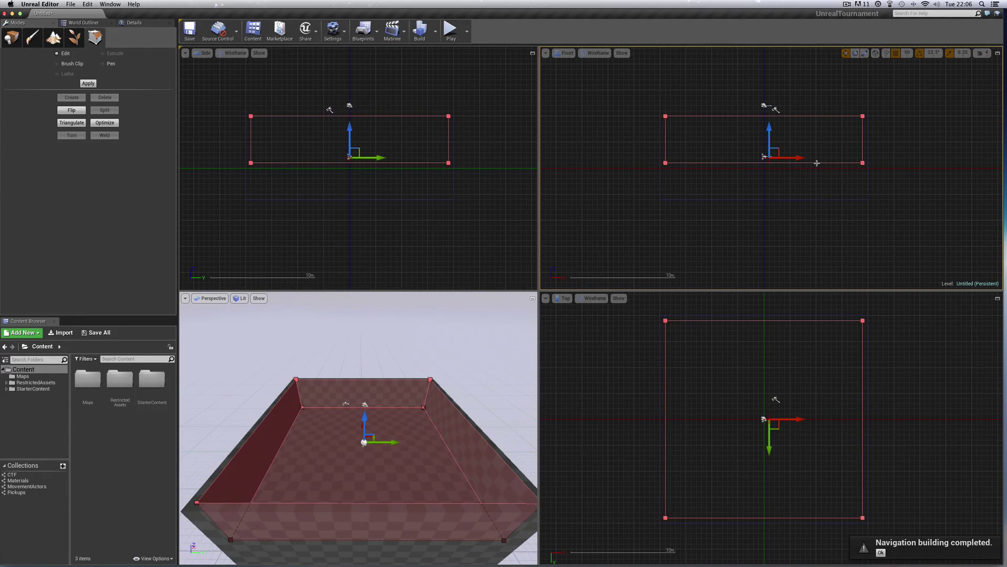
{"action": "left_click", "coordinate": [818, 198]}
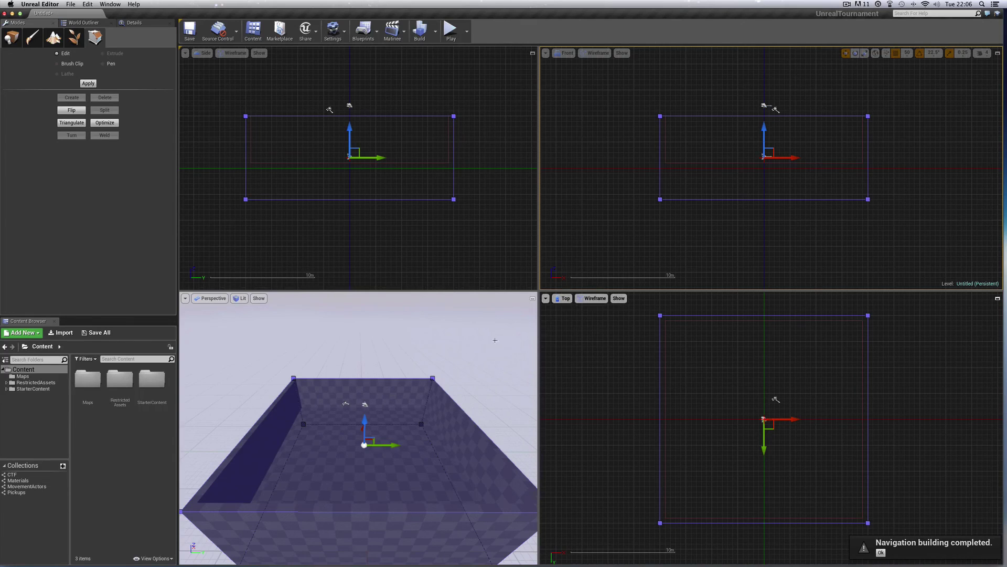
{"action": "left_click", "coordinate": [472, 341]}
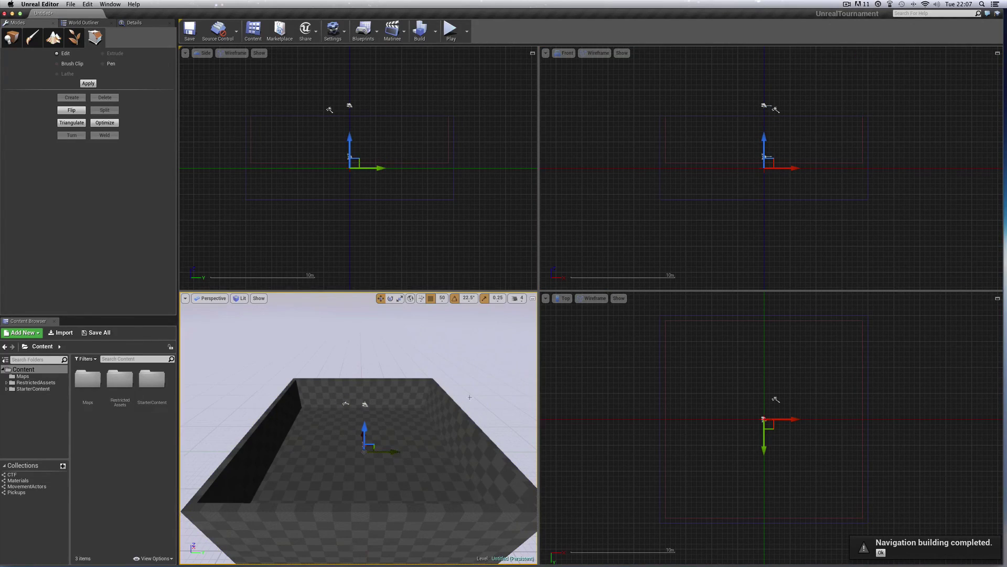
Step: Play the level from a spot on the room's floor, look around at the walls and floor, and end the game preview
{"action": "middle_click_drag", "start_coordinate": [480, 398], "coordinate": [414, 475]}
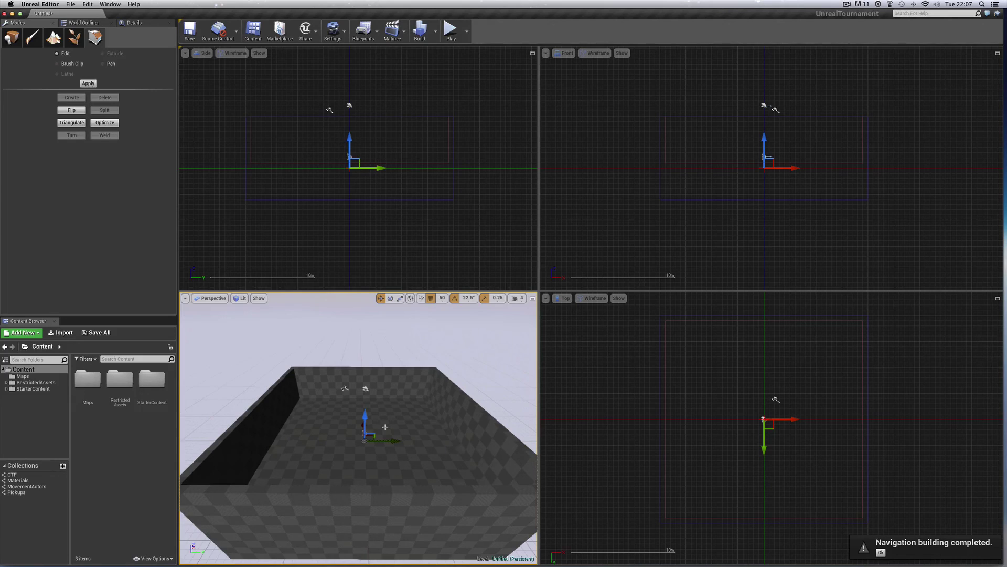
{"action": "right_click_drag", "start_coordinate": [387, 424], "coordinate": [387, 427]}
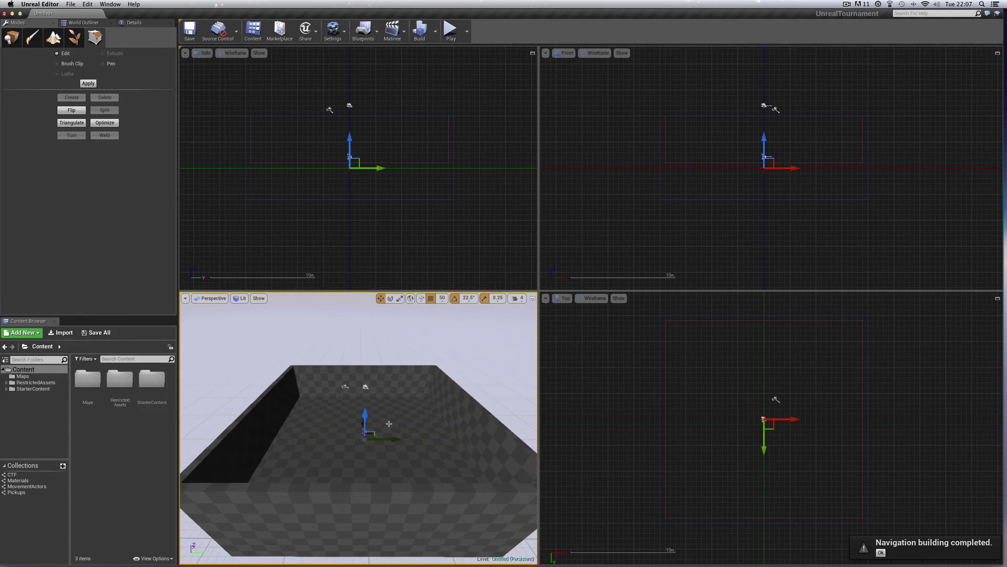
{"action": "middle_click_drag", "start_coordinate": [388, 423], "coordinate": [391, 423]}
{"action": "left_click", "coordinate": [392, 423]}
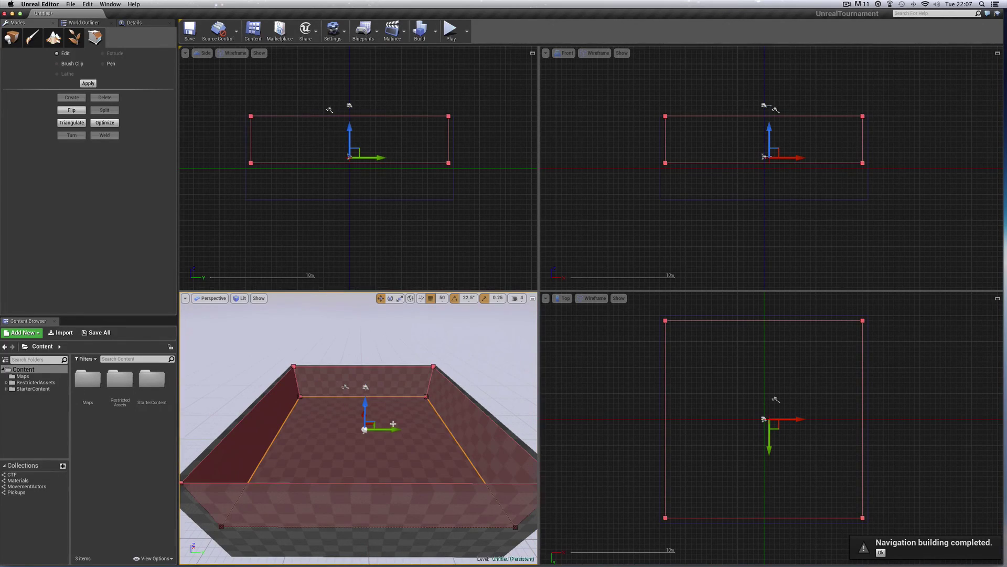
{"action": "right_click", "coordinate": [393, 423]}
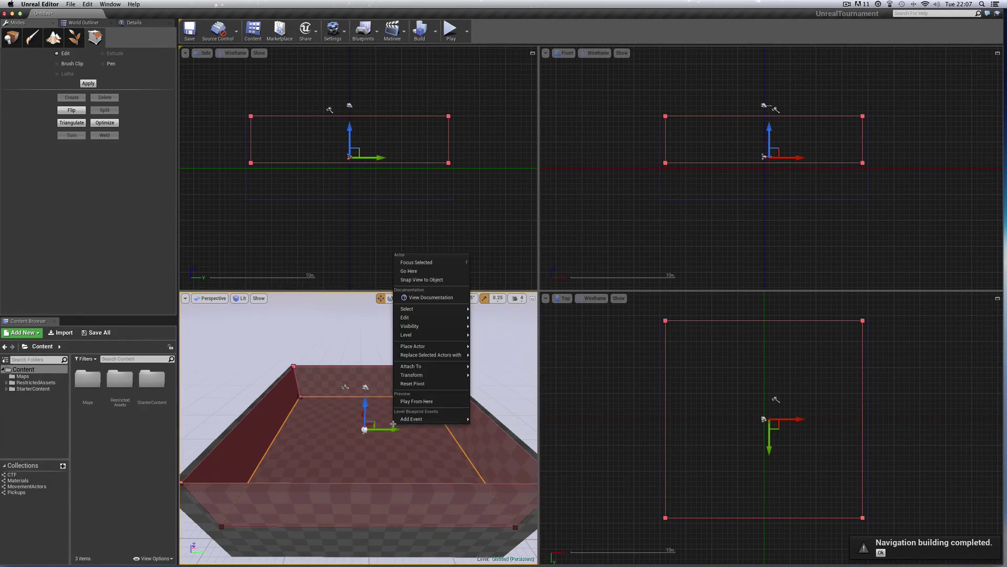
{"action": "left_click", "coordinate": [413, 403]}
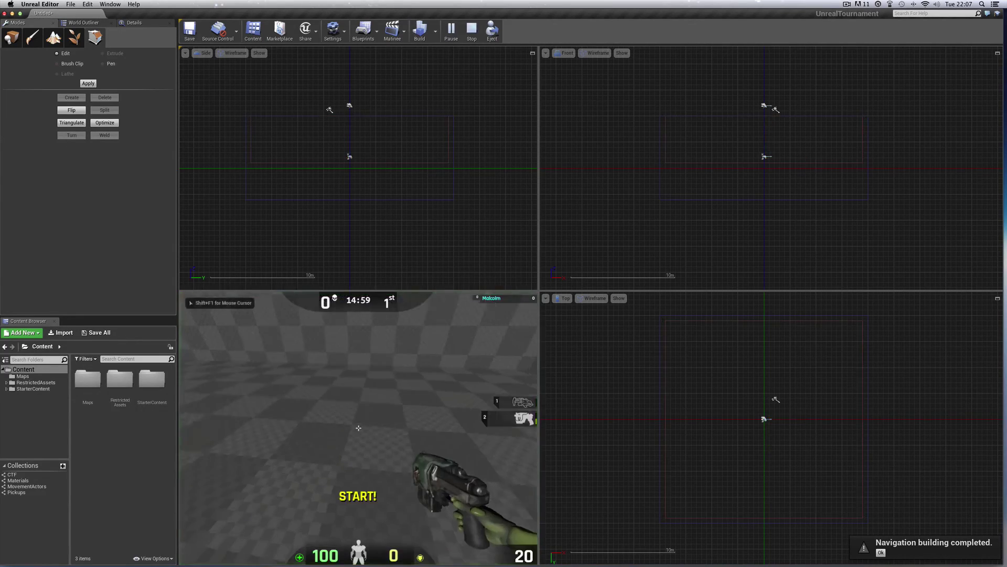
{"action": "key", "text": "w"}
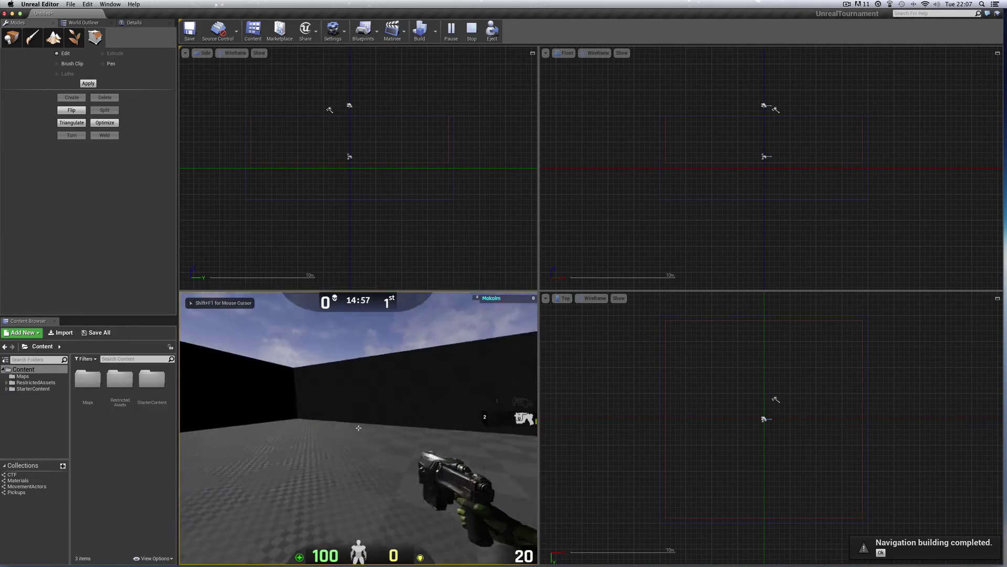
{"action": "key", "text": "w"}
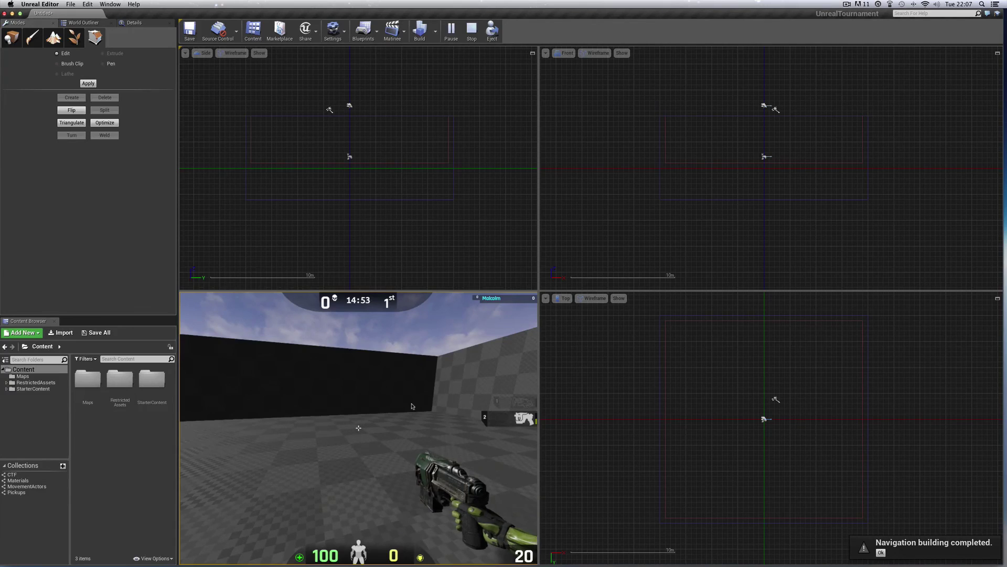
{"action": "key", "text": "Escape"}
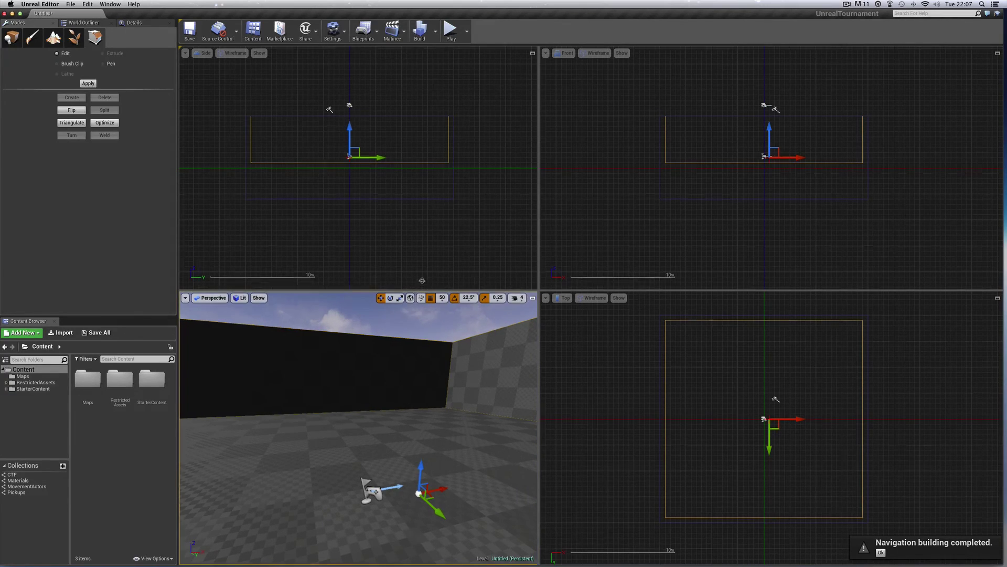
Step: Enlarge the Perspective viewport in height and width, and frame the whole room in it from above
{"action": "left_click_drag", "start_coordinate": [421, 290], "coordinate": [400, 256]}
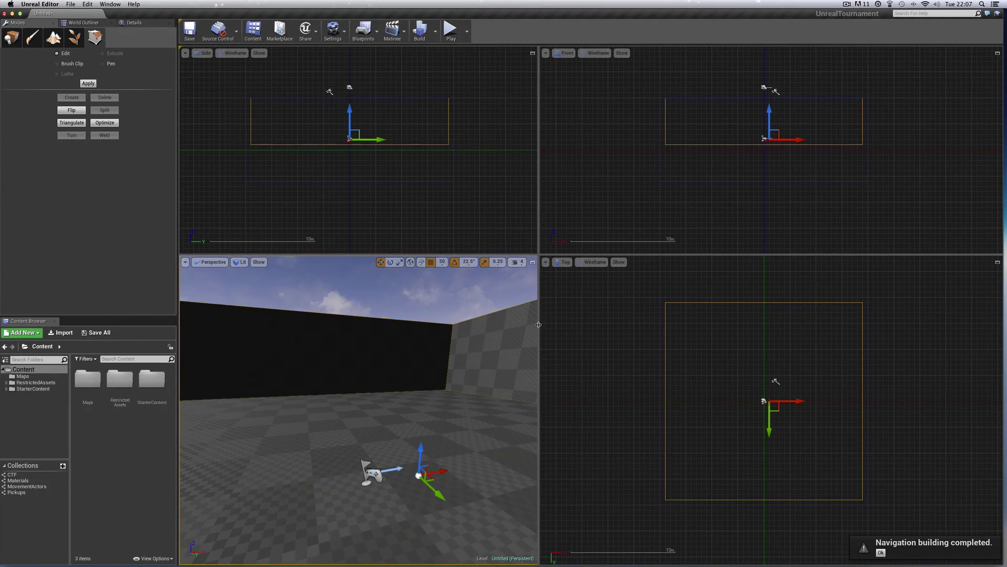
{"action": "left_click_drag", "start_coordinate": [538, 324], "coordinate": [450, 324]}
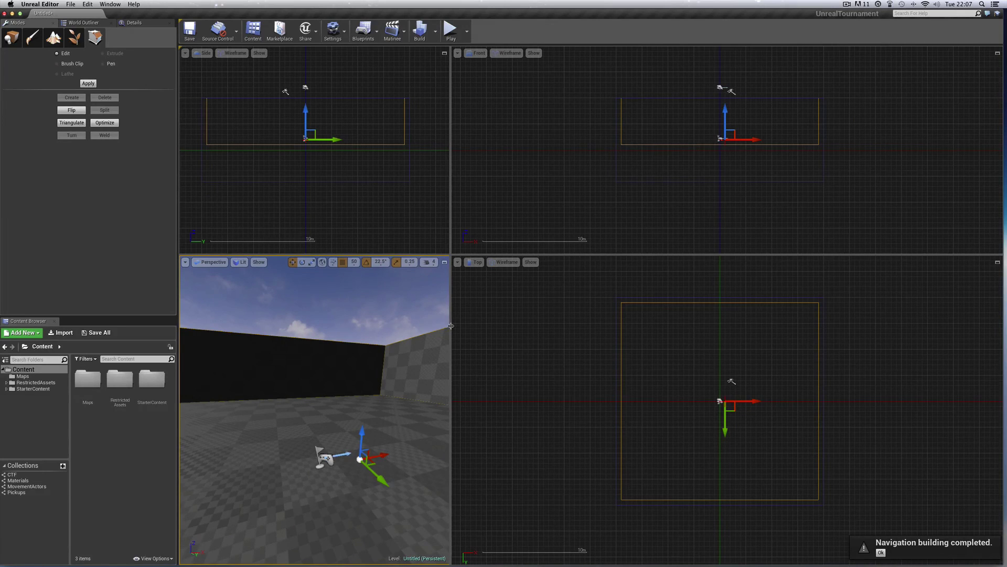
{"action": "middle_click_drag", "start_coordinate": [372, 362], "coordinate": [372, 295]}
{"action": "right_click_drag", "start_coordinate": [366, 374], "coordinate": [366, 411]}
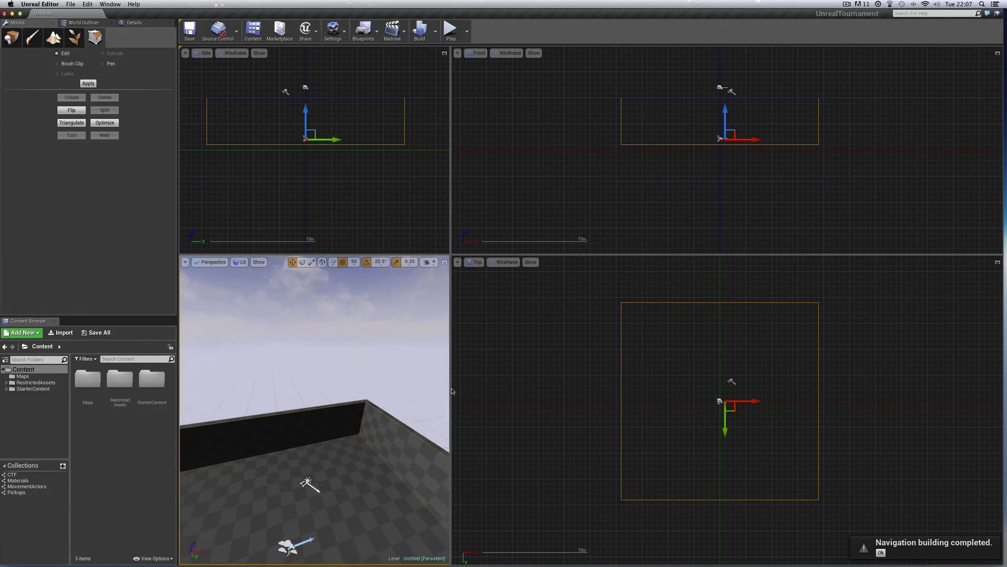
{"action": "left_click_drag", "start_coordinate": [450, 388], "coordinate": [569, 387]}
{"action": "mouse_move", "coordinate": [466, 422]}
{"action": "middle_mouse_down"}
{"action": "mouse_move", "coordinate": [466, 438]}
{"action": "mouse_move", "coordinate": [465, 393]}
{"action": "mouse_move", "coordinate": [466, 404]}
{"action": "middle_mouse_up"}
{"action": "right_click_drag", "start_coordinate": [465, 423], "coordinate": [465, 449]}
{"action": "left_click_drag", "start_coordinate": [420, 493], "coordinate": [408, 527]}
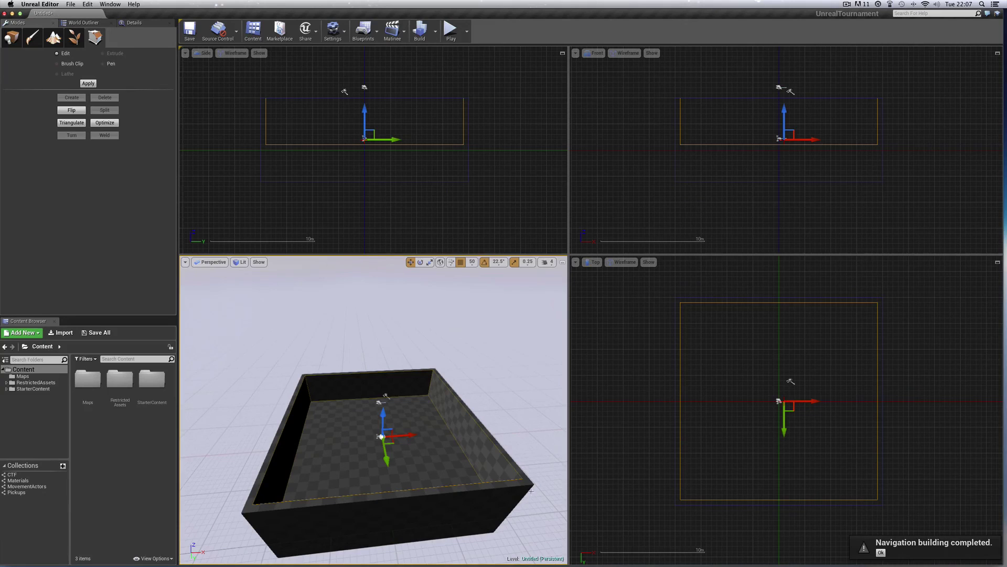